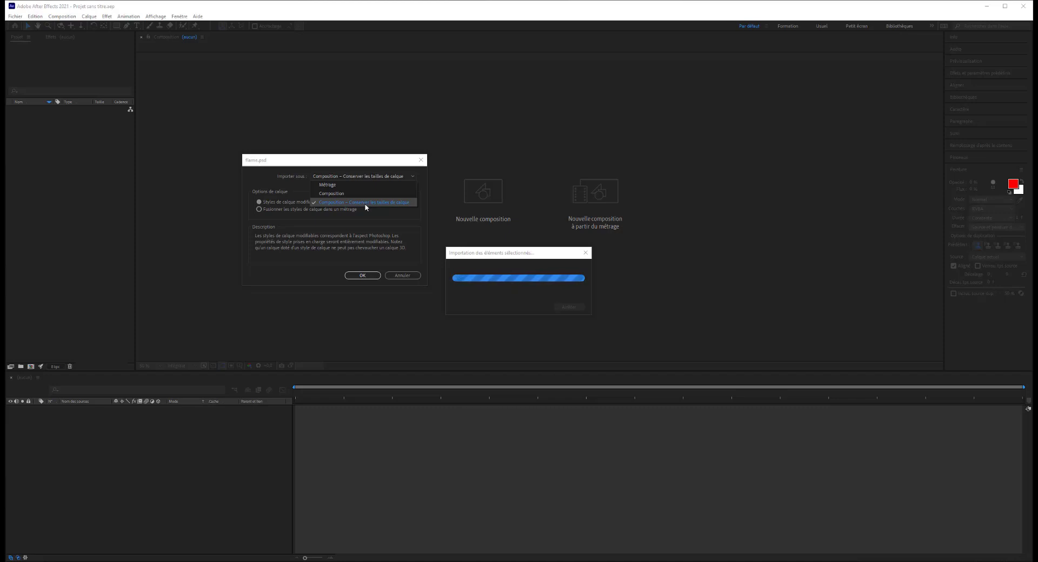
Import flame.psd as a composition that retains layer sizes, with editable layer styles, and check its layer folder
click(366, 205)
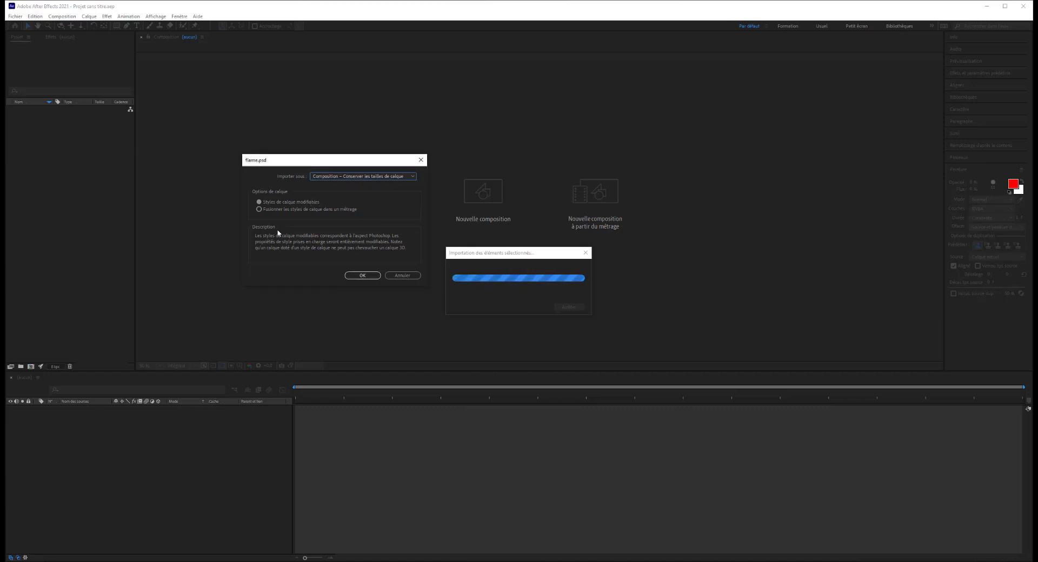
click(361, 275)
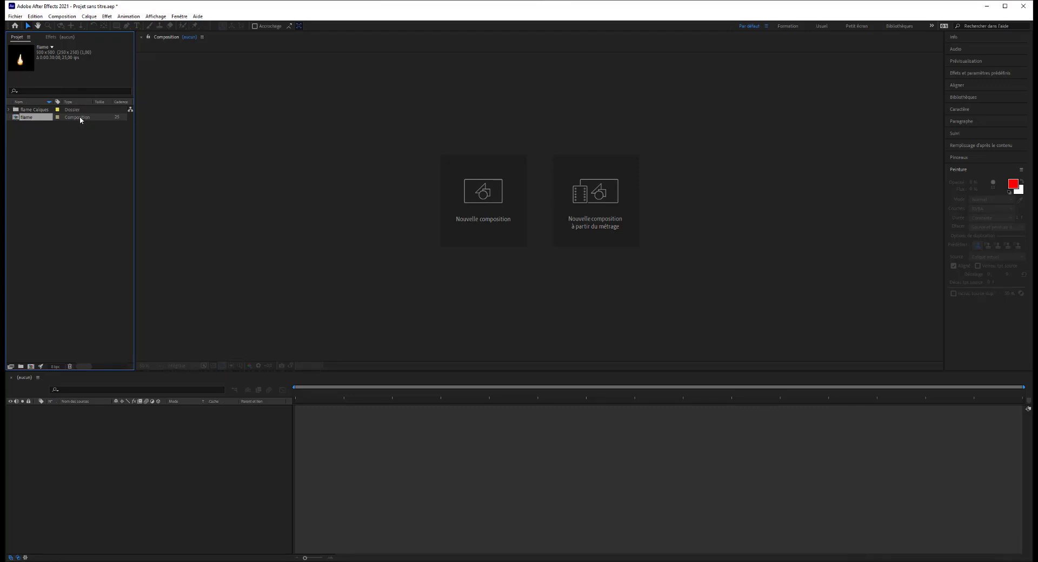
click(10, 110)
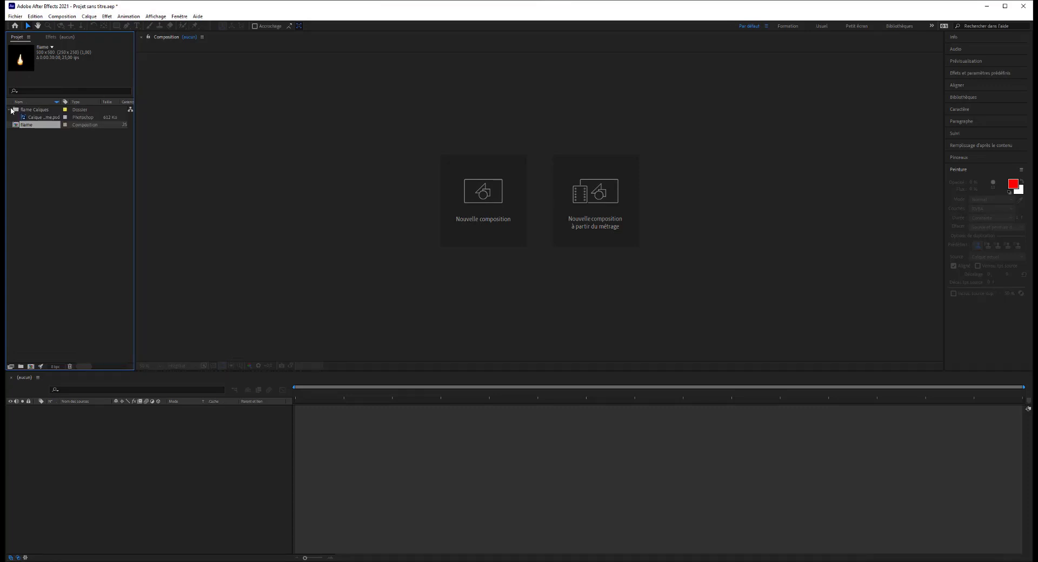
click(10, 110)
Open the imported flame composition with its Calque 1 layer in the timeline
drag(25, 124, 121, 448)
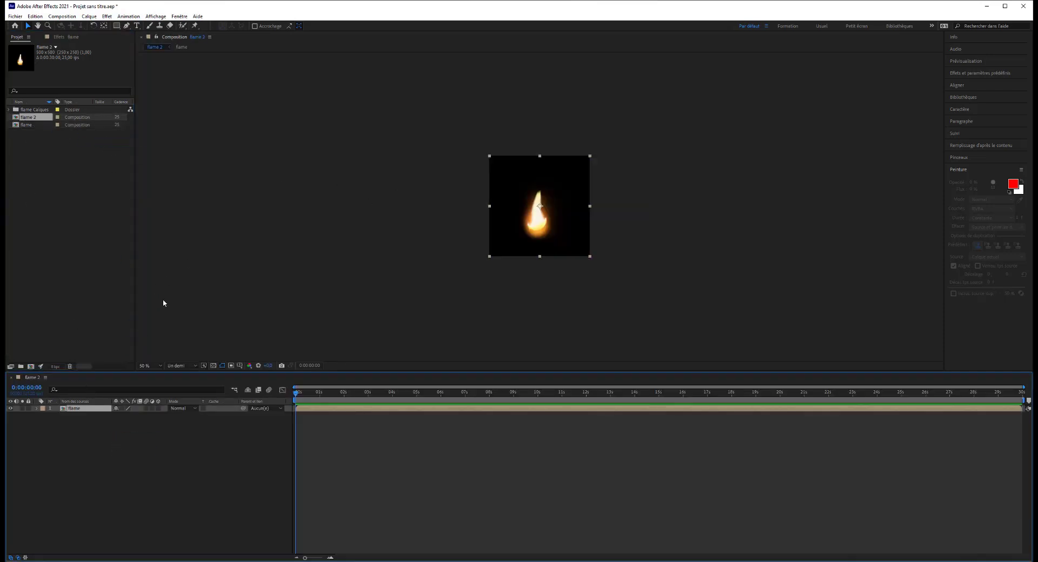
key(ctrl+z)
double_click(31, 117)
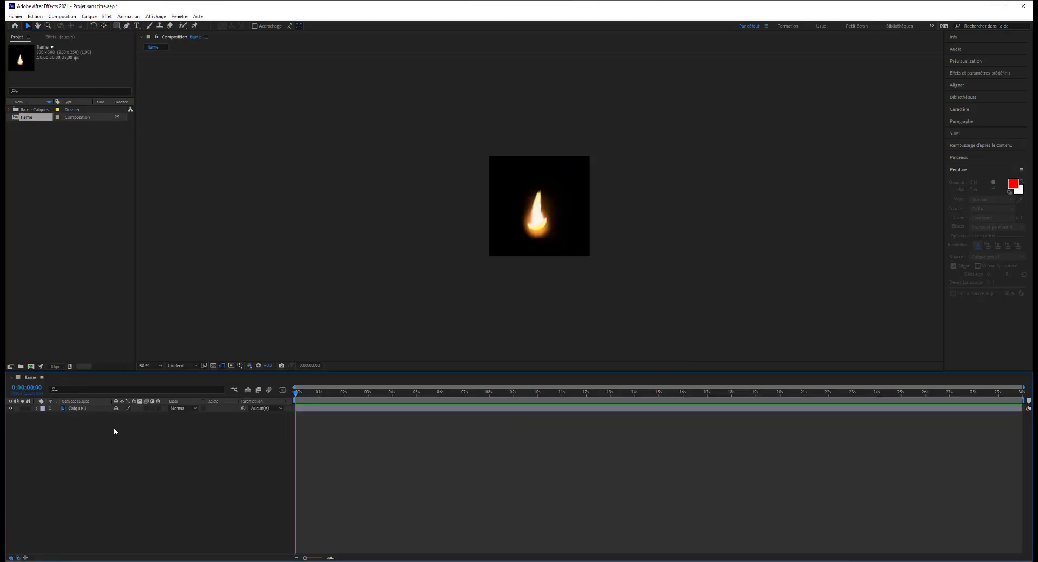
scroll(538, 255, up, 4)
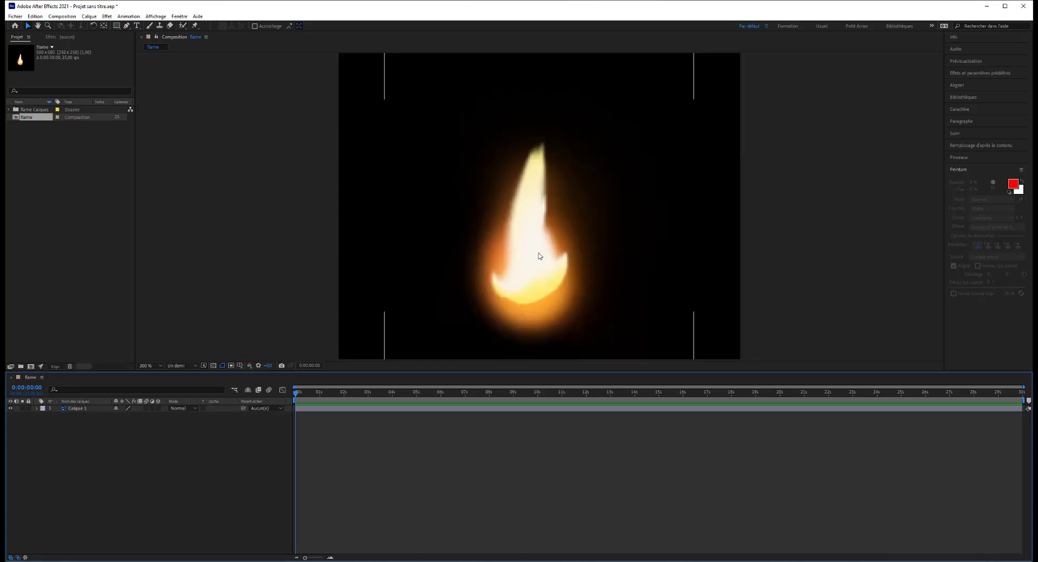
scroll(539, 256, down, 2)
Try deforming Calque 1 with two Puppet pins, at the flame's base and tip, and remove the Puppet effect
click(73, 409)
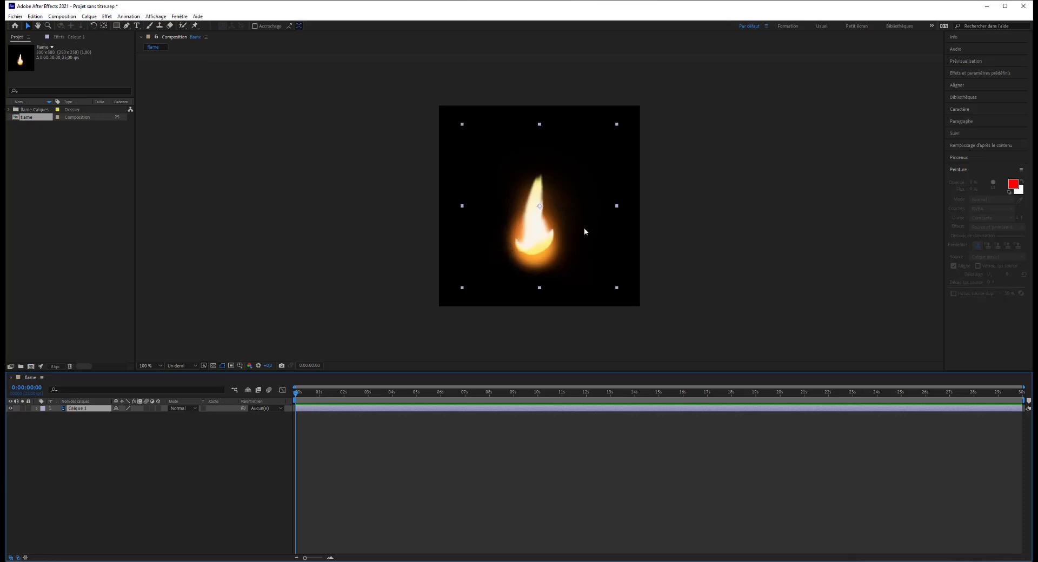
click(196, 25)
click(198, 17)
click(198, 18)
click(535, 244)
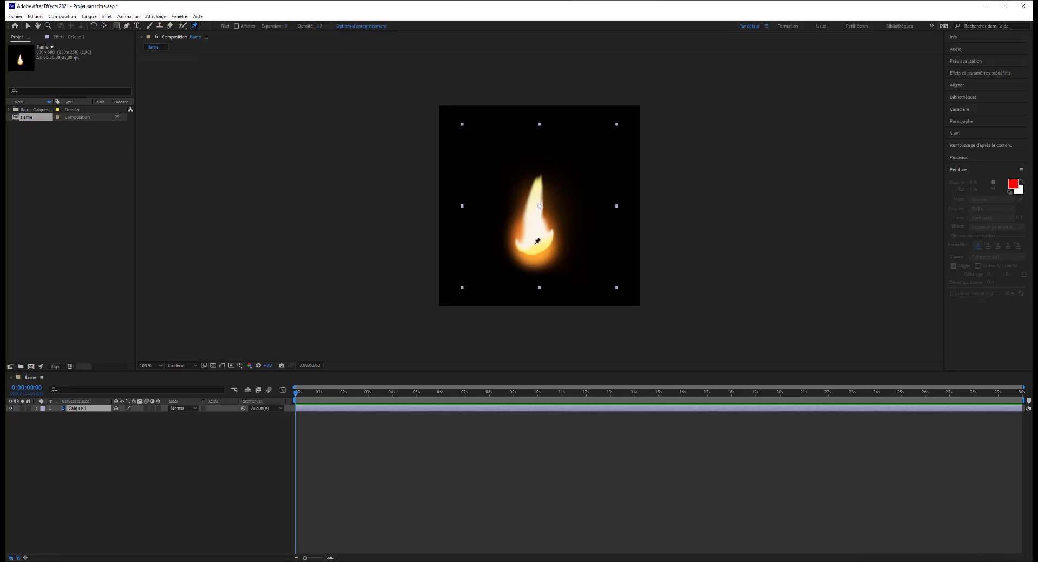
click(535, 188)
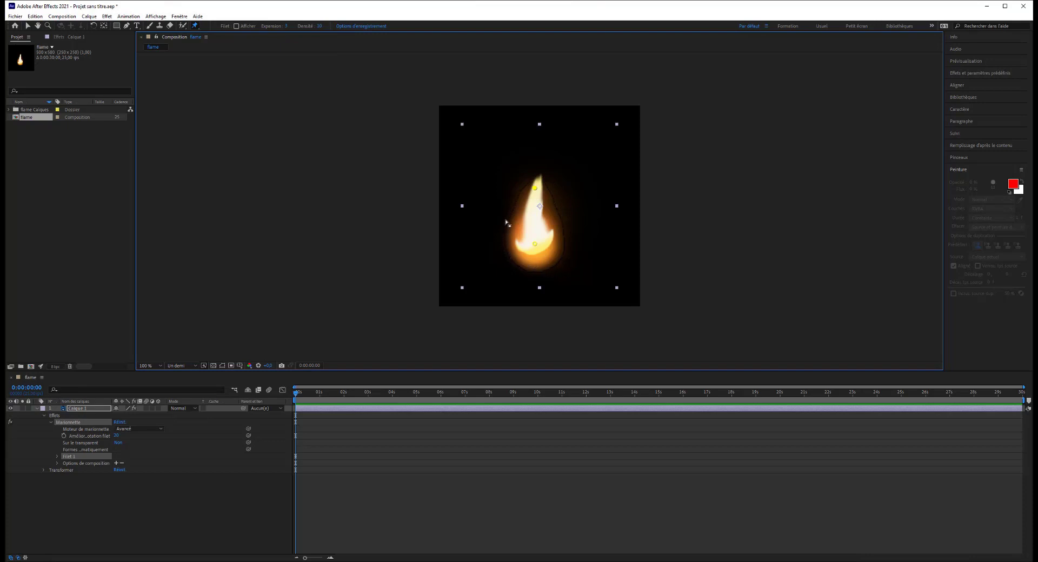
mouse_move(535, 188)
mouse_down()
mouse_move(568, 201)
mouse_move(517, 181)
mouse_move(449, 214)
mouse_move(517, 292)
mouse_move(524, 192)
mouse_move(557, 201)
mouse_move(541, 190)
mouse_up()
key(Delete)
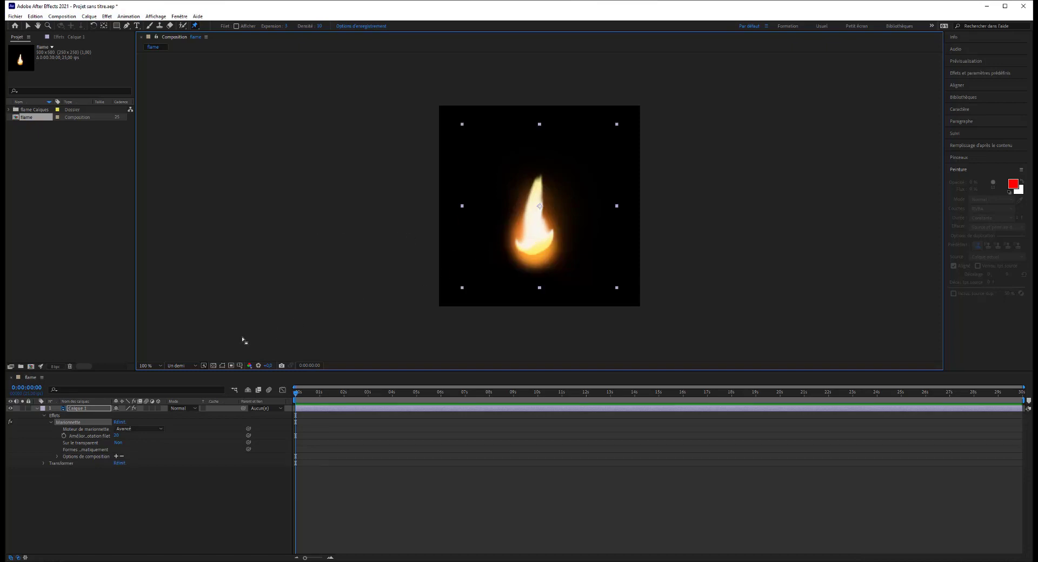
key(Delete)
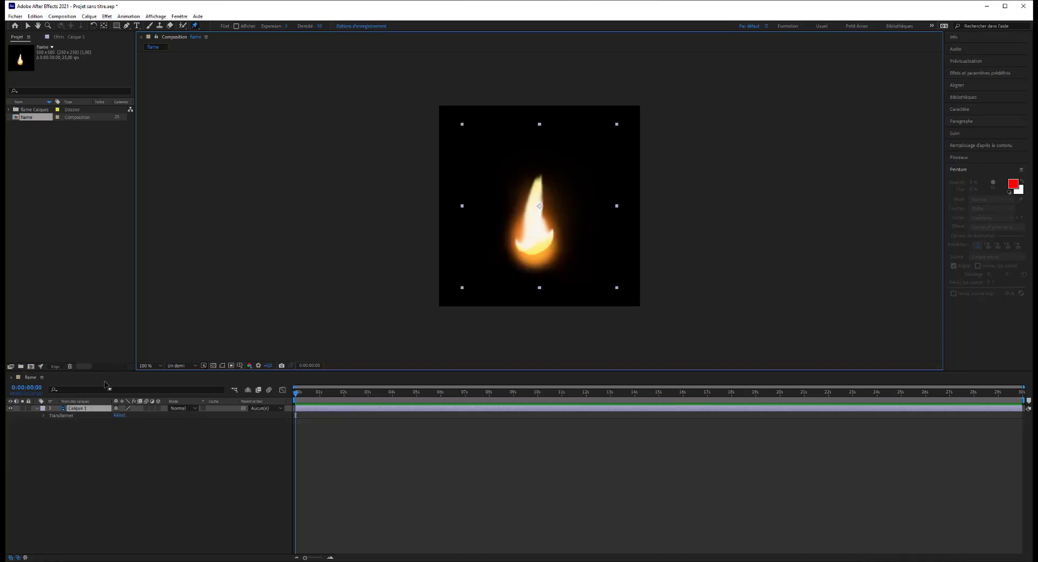
Draw a rectangular mask on Calque 1 closely surrounding the whole flame and its glow
click(116, 25)
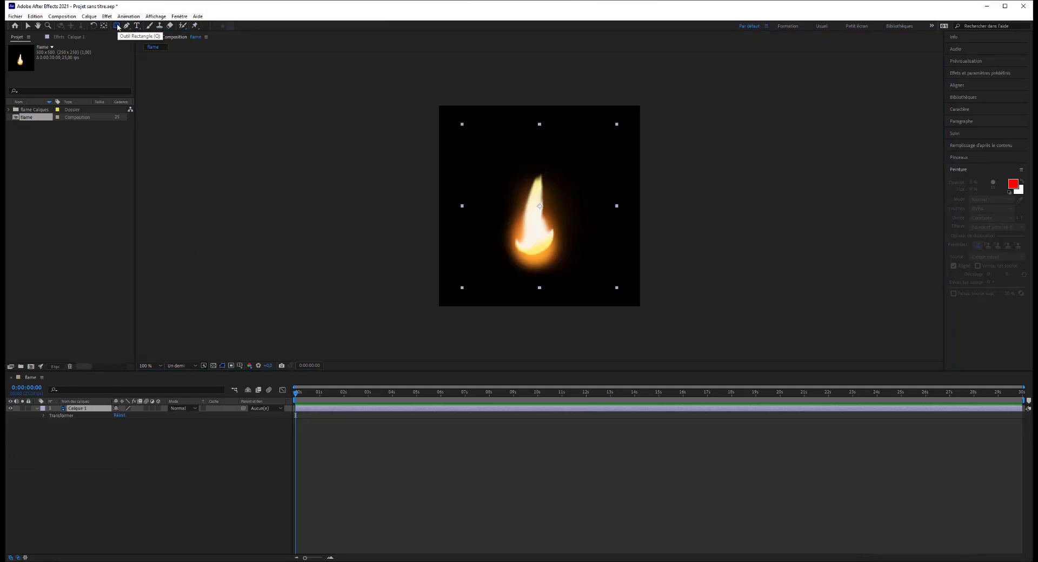
click(91, 415)
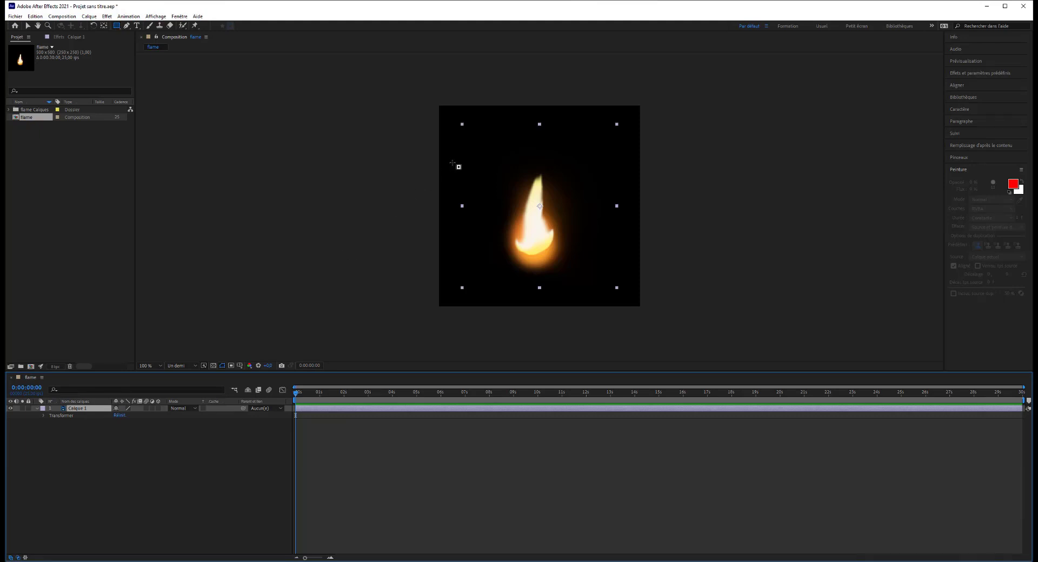
click(344, 162)
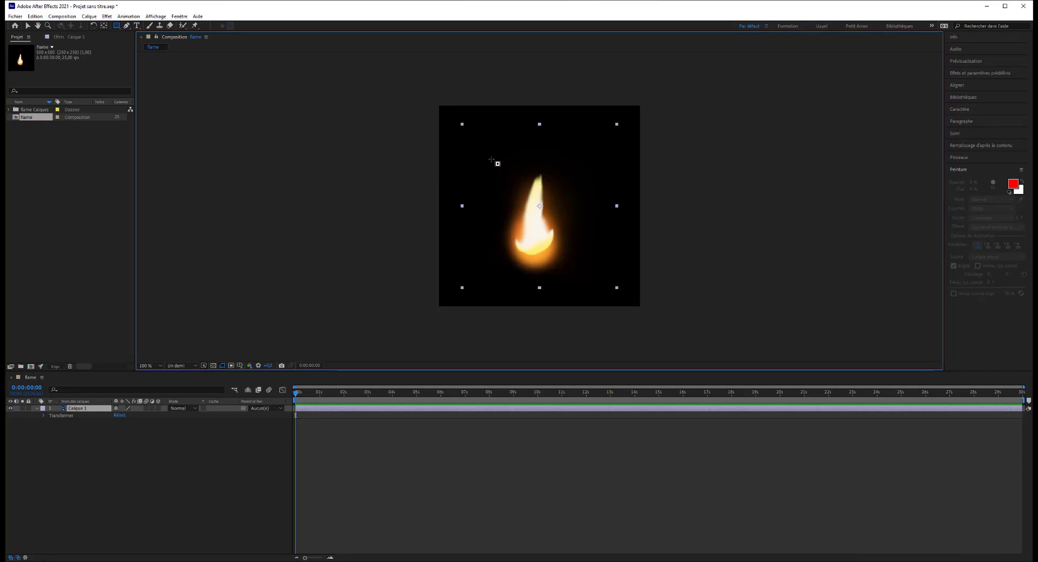
drag(491, 159, 585, 280)
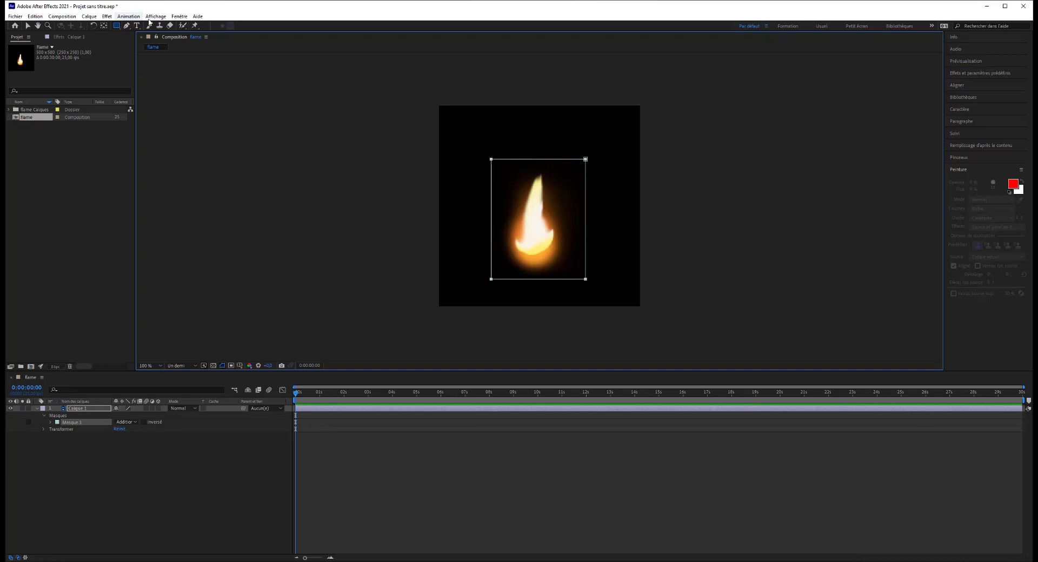
Place two Puppet pins on the masked flame, one at its base and one near its tip
click(194, 26)
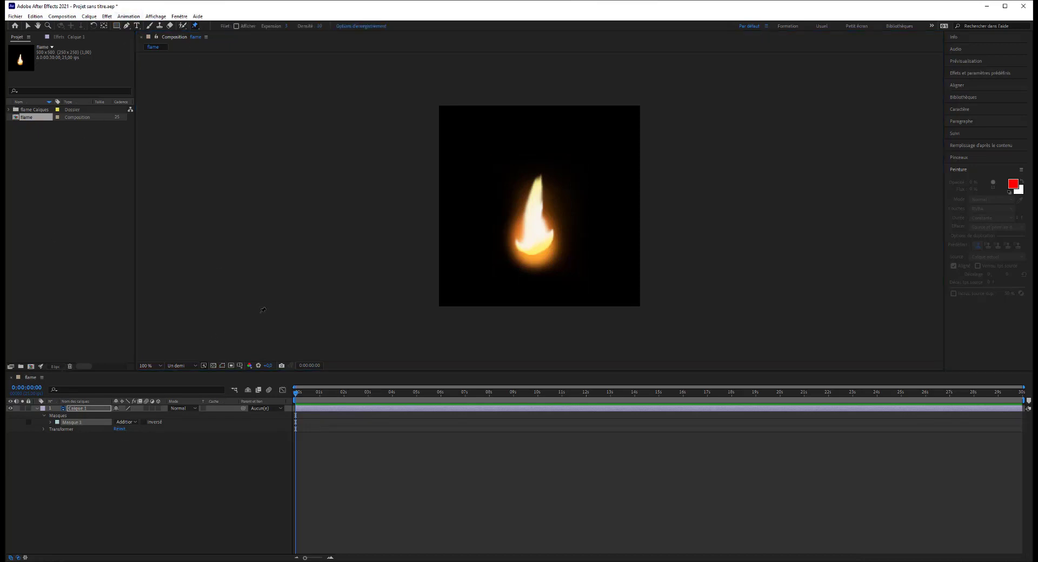
click(536, 249)
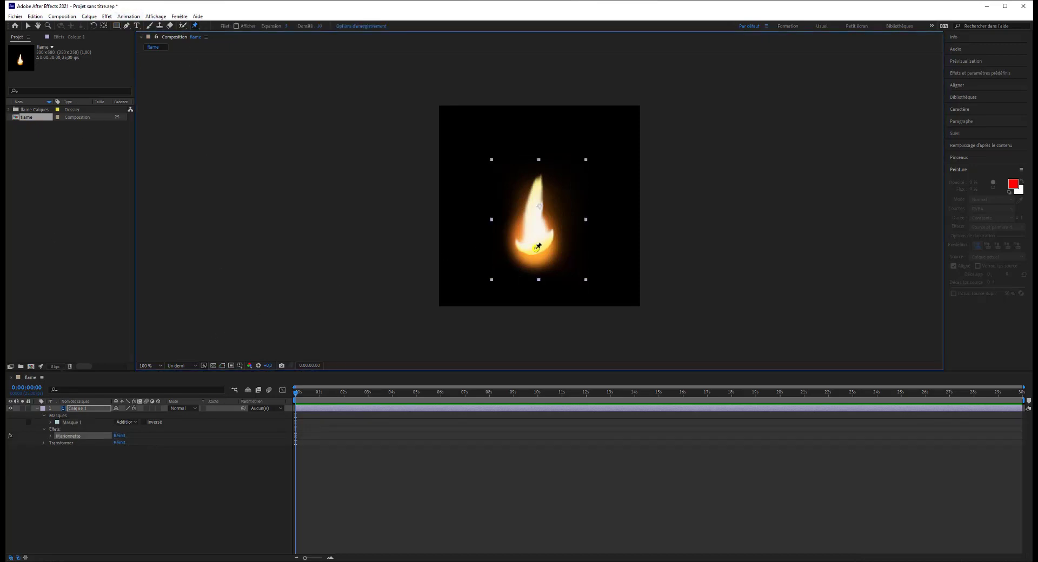
click(539, 182)
mouse_move(537, 182)
mouse_down()
mouse_move(494, 201)
mouse_move(494, 274)
mouse_move(537, 195)
mouse_move(600, 227)
mouse_move(578, 205)
mouse_move(682, 186)
mouse_move(564, 199)
mouse_move(539, 183)
mouse_up()
Expand the Puppet effect's mesh deformation properties and add a third pin in the middle of the flame
click(51, 437)
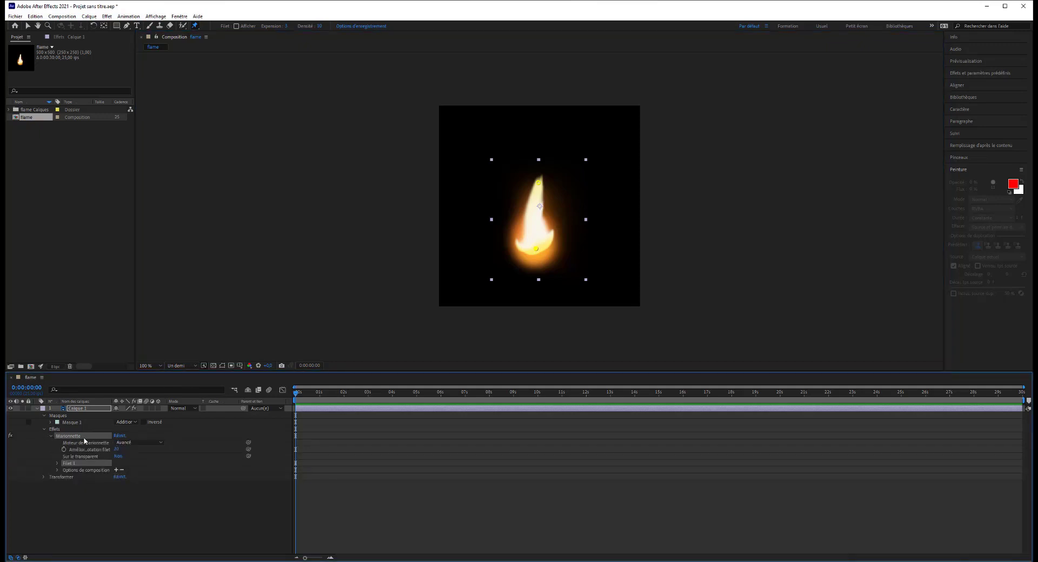
click(59, 463)
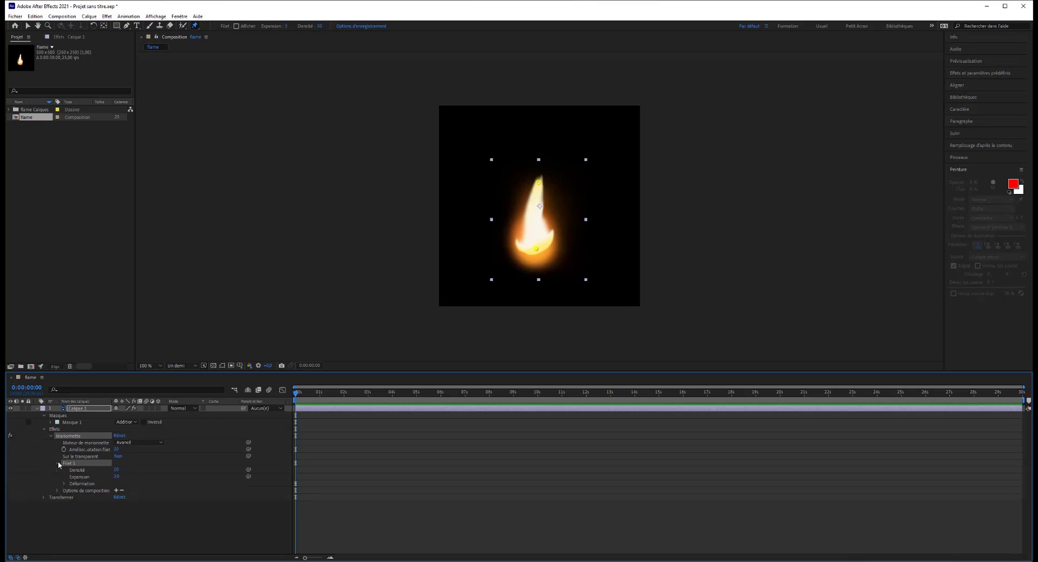
click(64, 485)
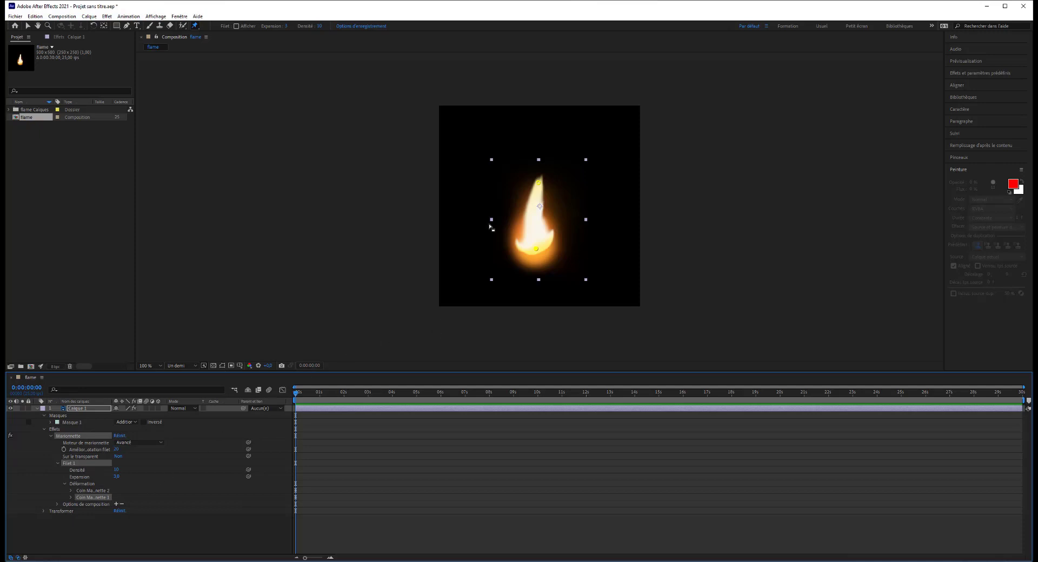
click(538, 183)
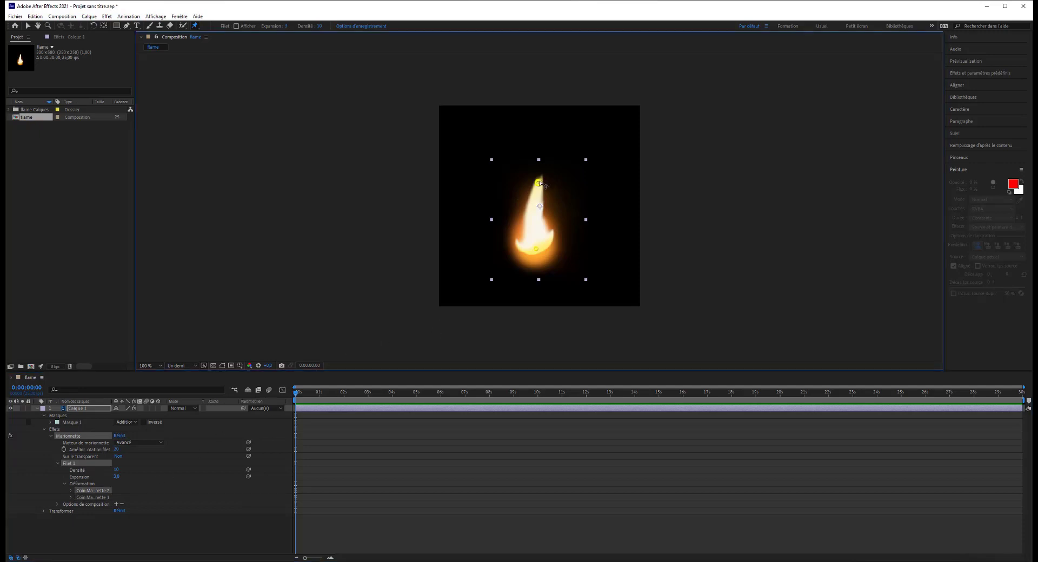
click(536, 249)
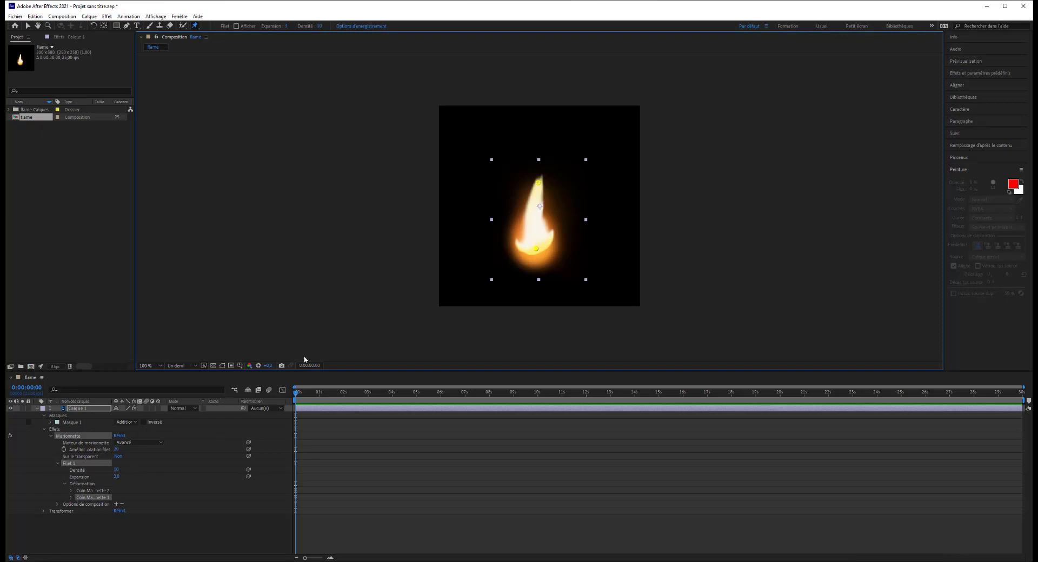
click(537, 220)
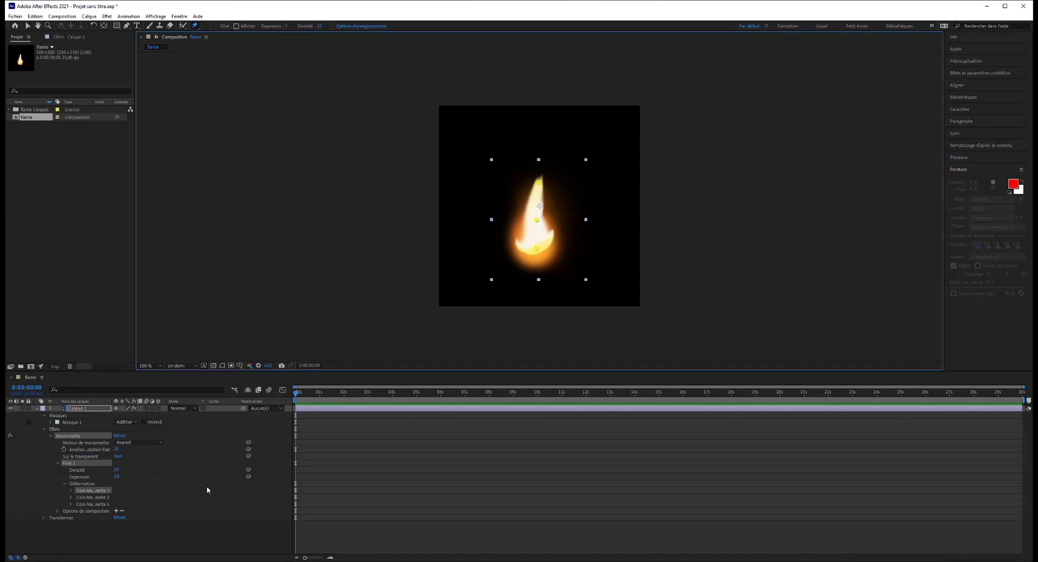
Keyframe the middle pin shifted to the right at 1 second and preview the movement
click(71, 491)
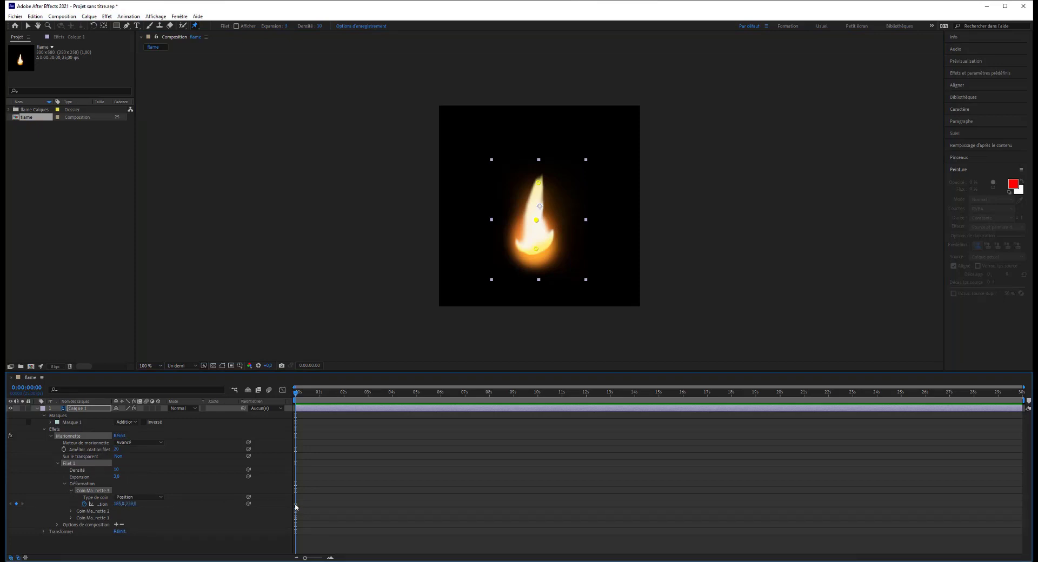
click(318, 394)
drag(536, 224, 551, 221)
drag(320, 394, 296, 394)
click(342, 429)
key(space)
key(space)
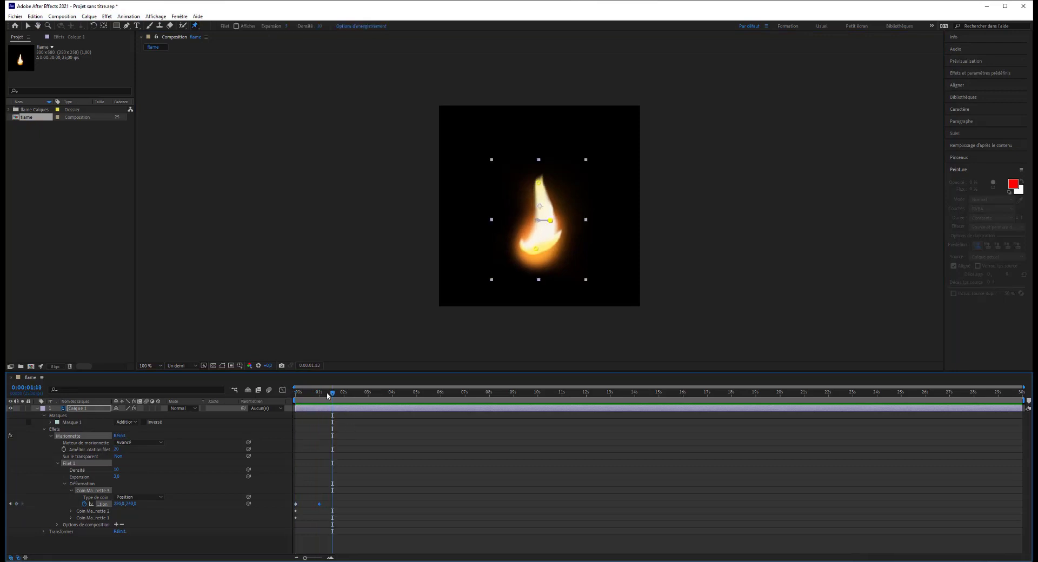
Keyframe the middle pin slightly left of its starting position at 2 seconds, previewing and refining the shift
drag(333, 396, 345, 397)
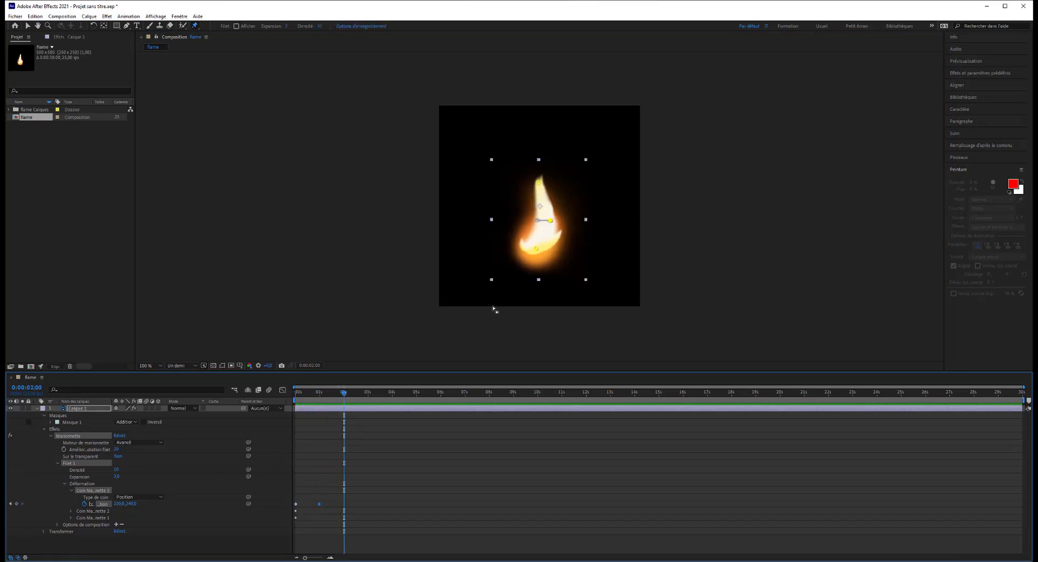
drag(551, 220, 525, 220)
key(space)
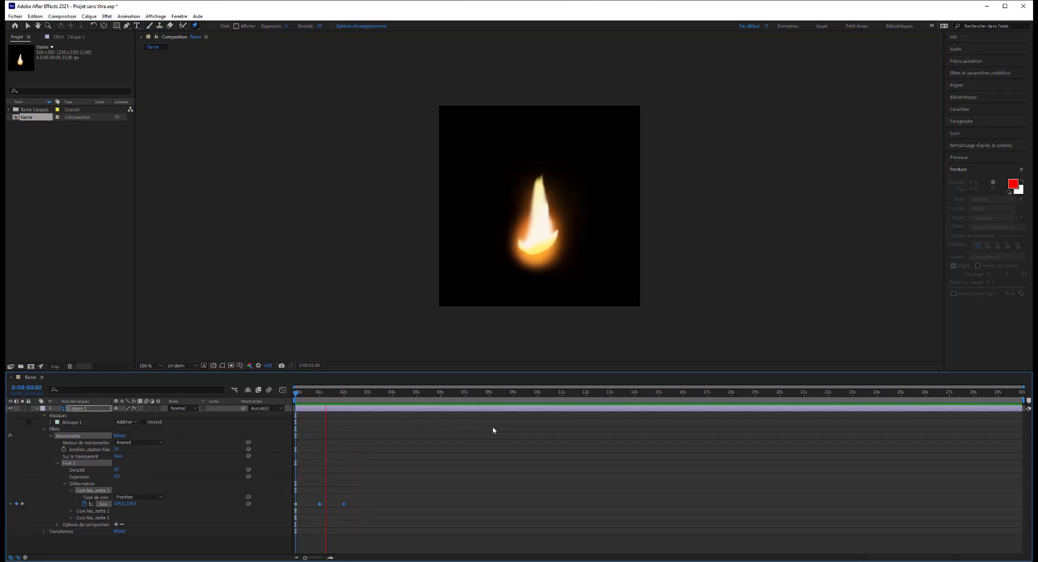
key(space)
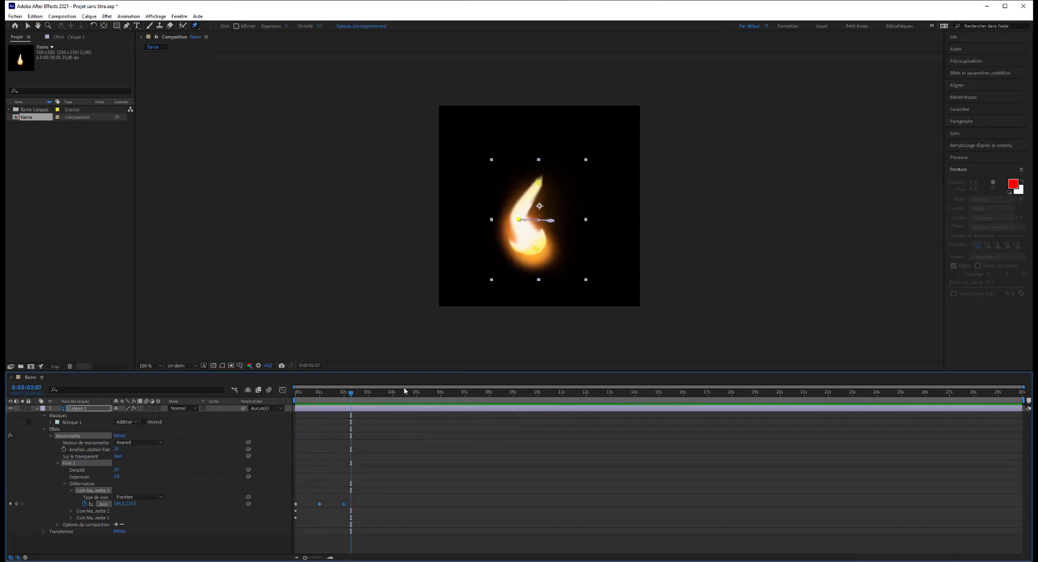
drag(349, 395, 344, 398)
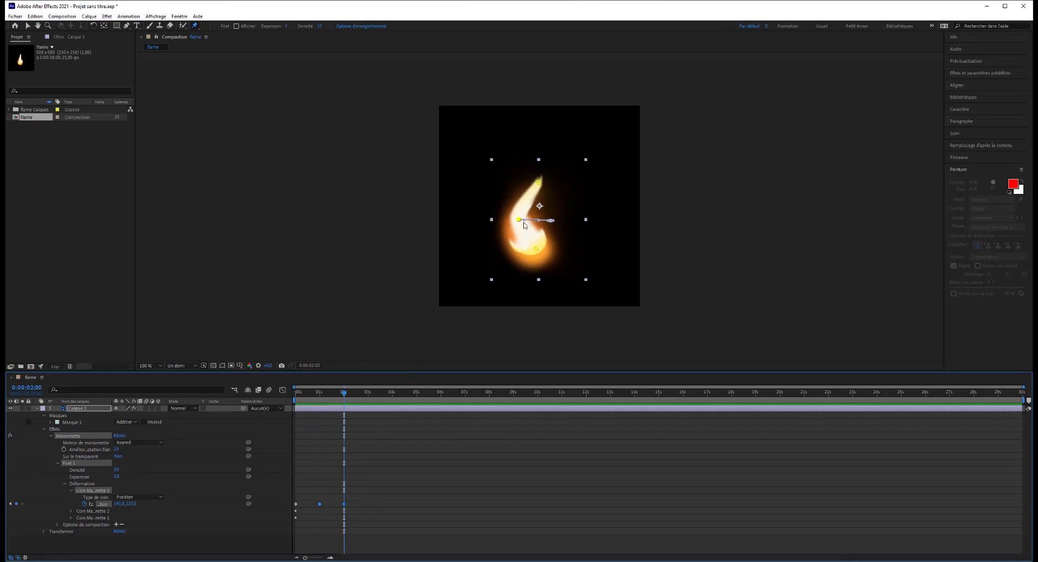
drag(523, 223, 534, 223)
Keyframe the tip pin shifted slightly to the left and place that keyframe at 1 second
drag(344, 395, 303, 396)
drag(542, 185, 531, 182)
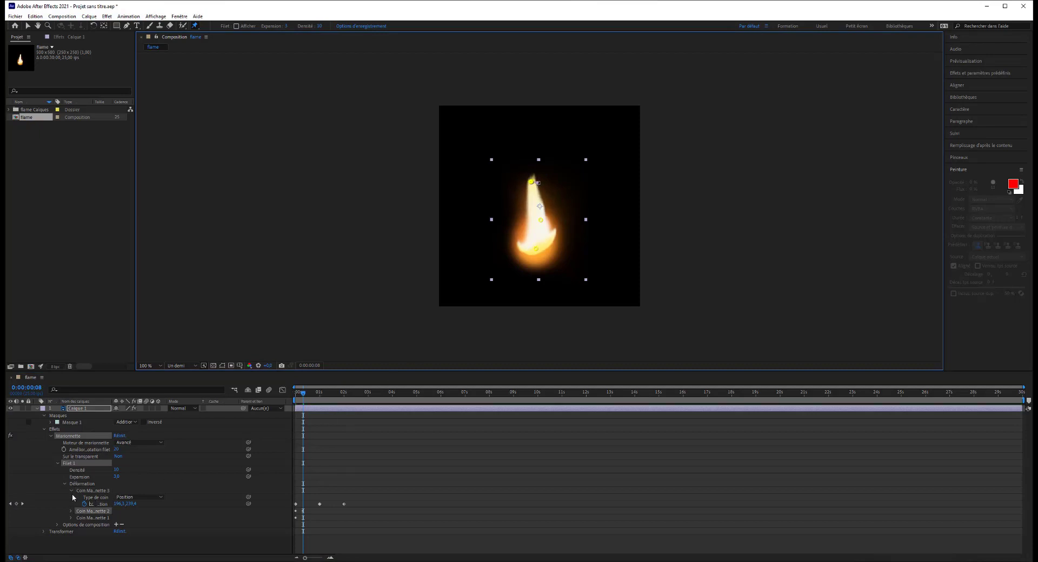
click(70, 511)
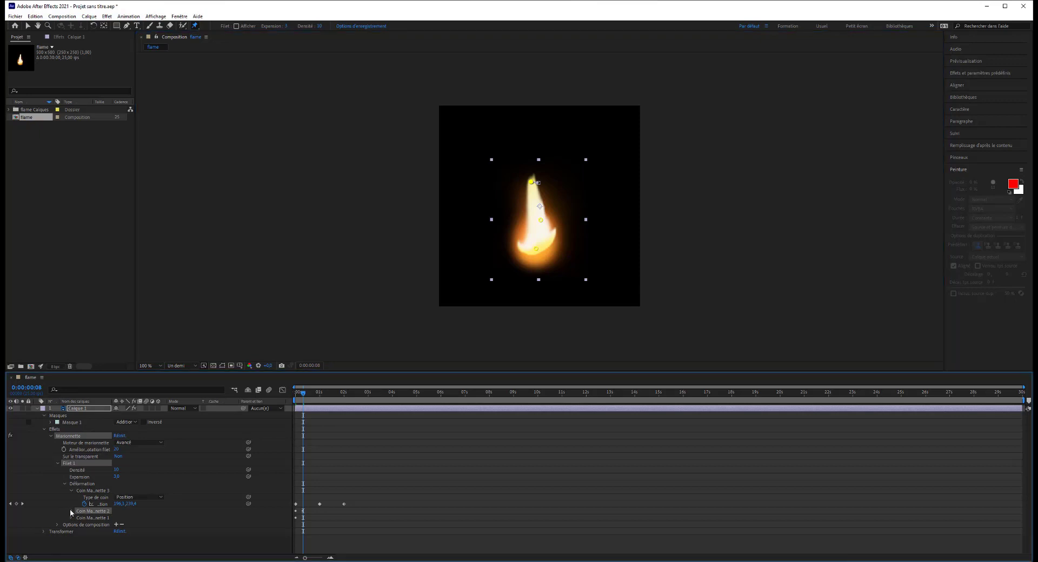
drag(304, 526, 319, 526)
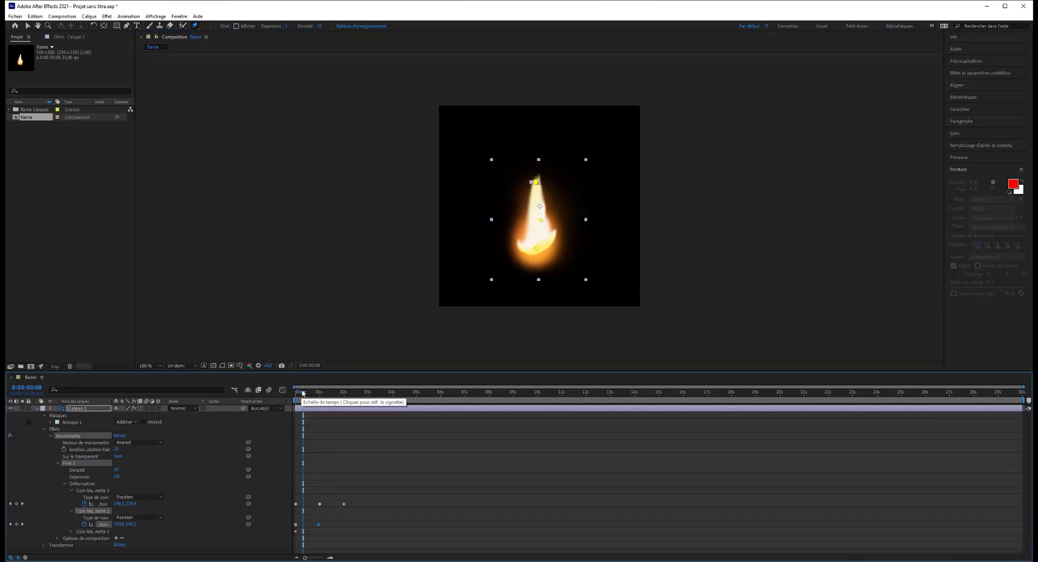
Keyframe the tip pin shifted back to the right at 2 seconds and return to the start of the timeline
key(Page_Up)
key(Page_Up)
drag(303, 390, 344, 381)
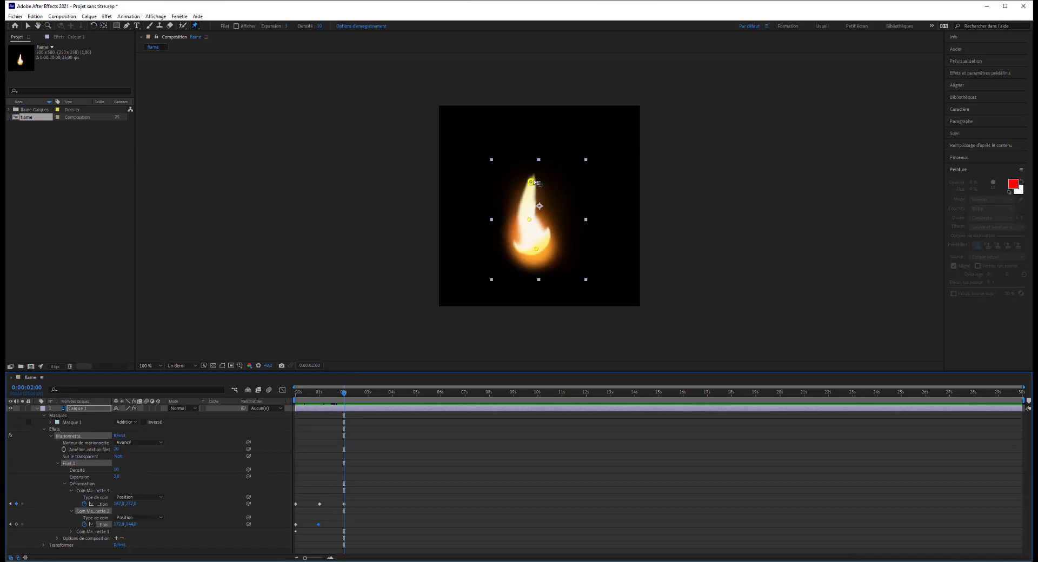
drag(537, 185, 544, 182)
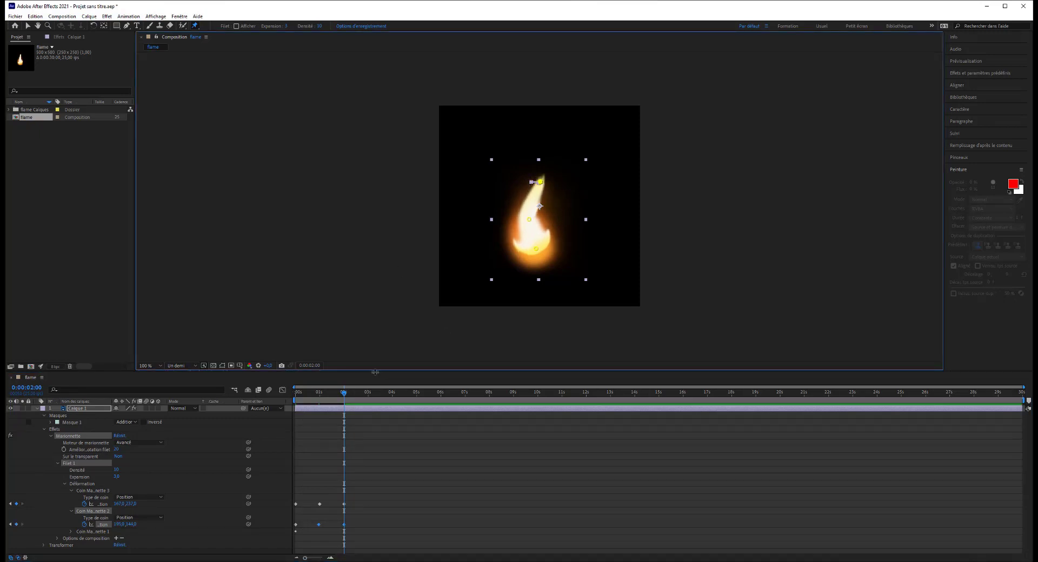
drag(345, 395, 260, 392)
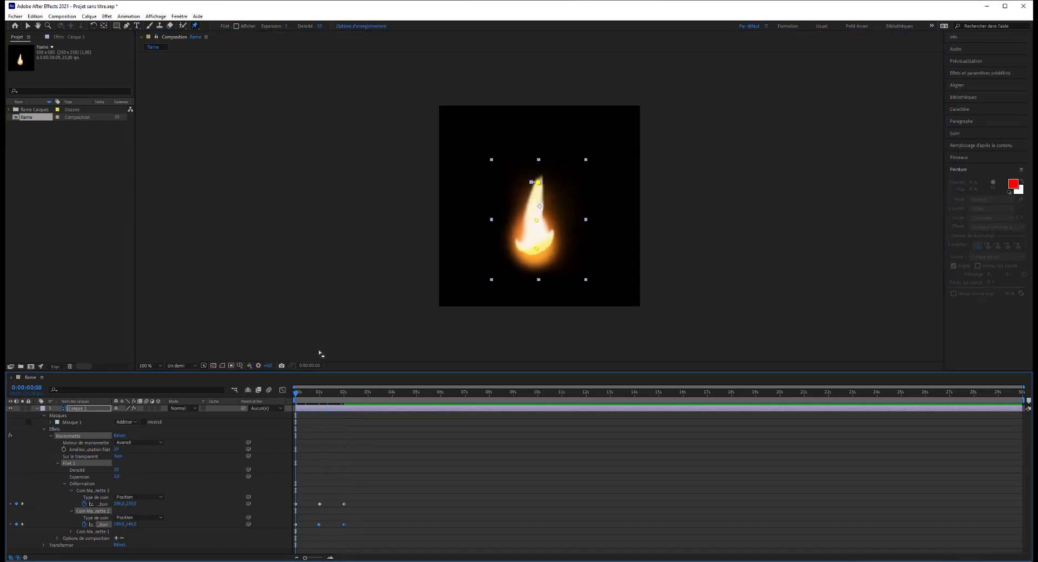
Preview the combined movement of the middle and tip pins and return to the start of the timeline
key(space)
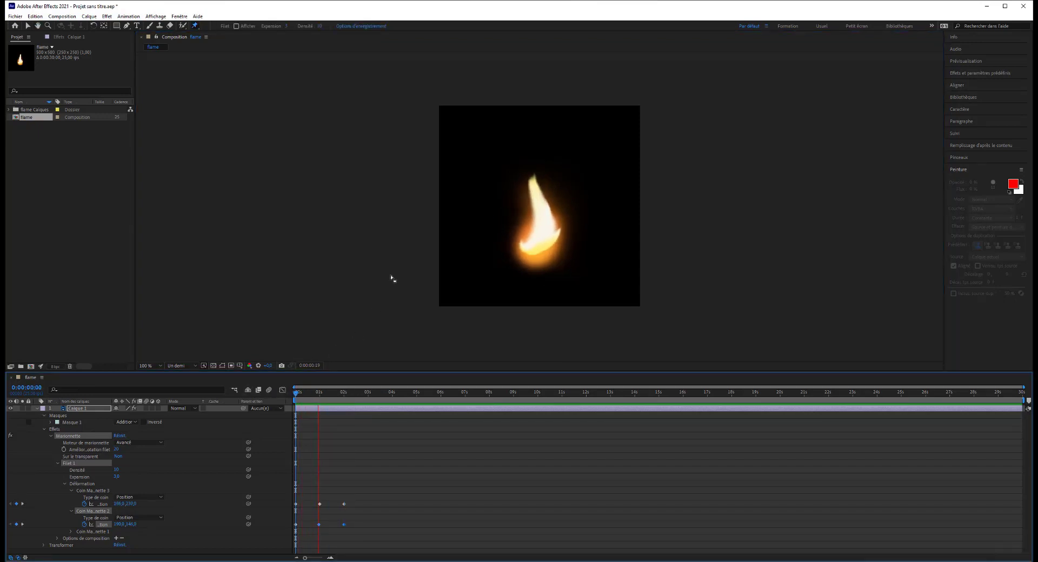
click(361, 394)
drag(362, 395, 284, 397)
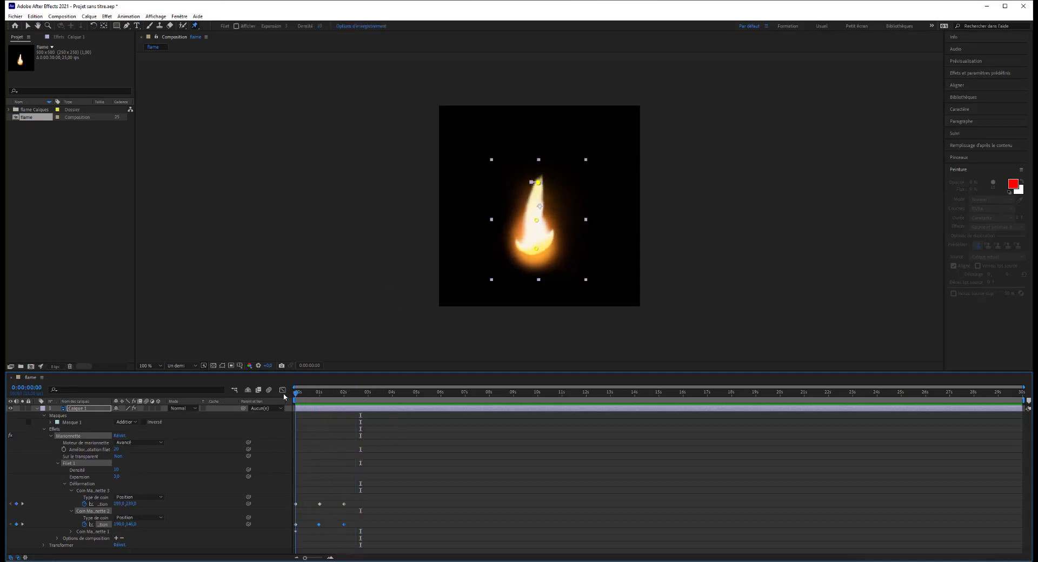
Apply Easy Ease (Lissage de vitesse) to all three position keyframes of the tip pin, Coin Marionnette 2
click(363, 525)
click(353, 531)
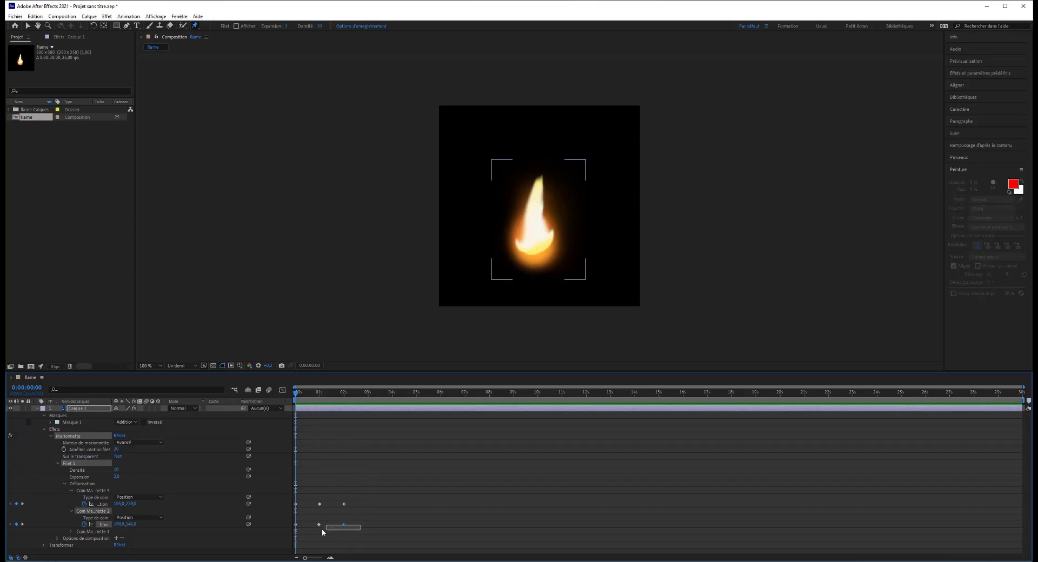
drag(289, 525, 359, 548)
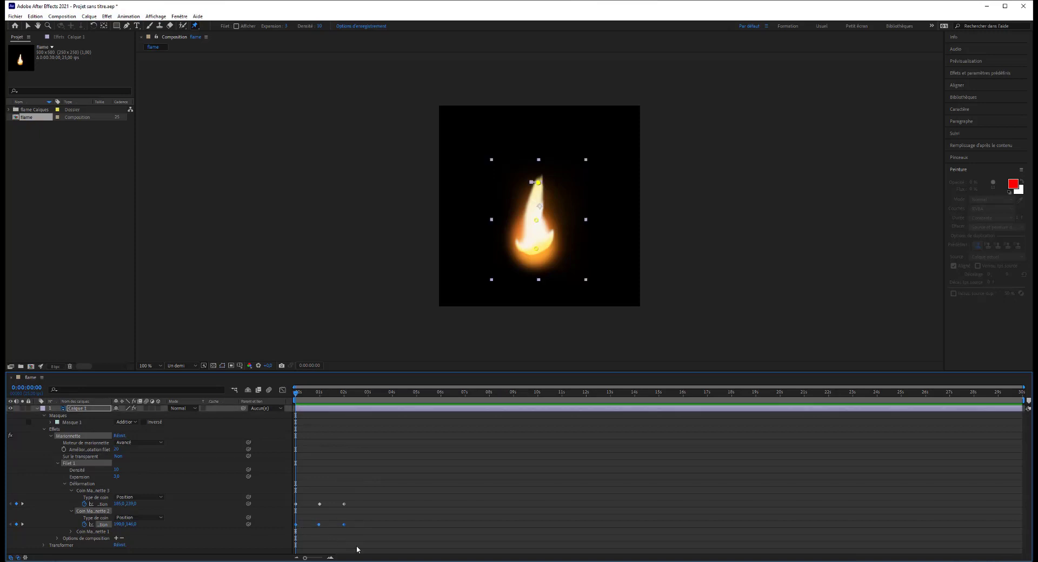
right_click(344, 525)
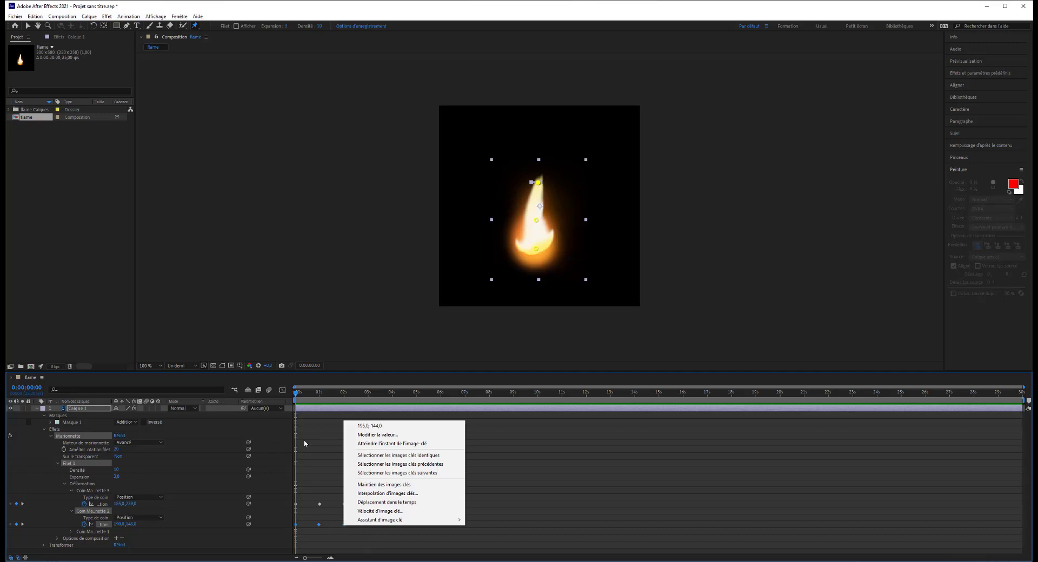
mouse_move(368, 520)
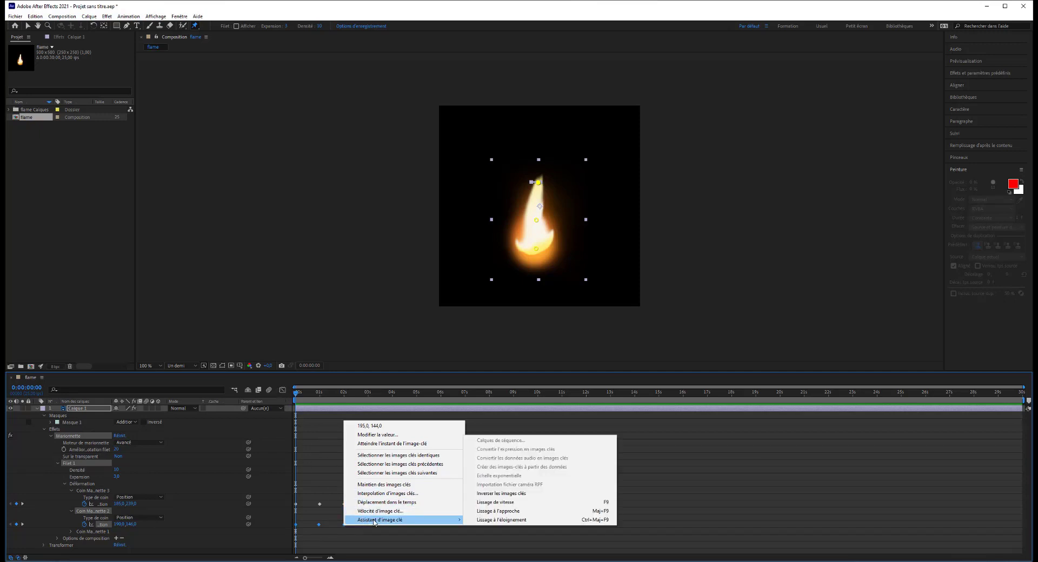
click(508, 501)
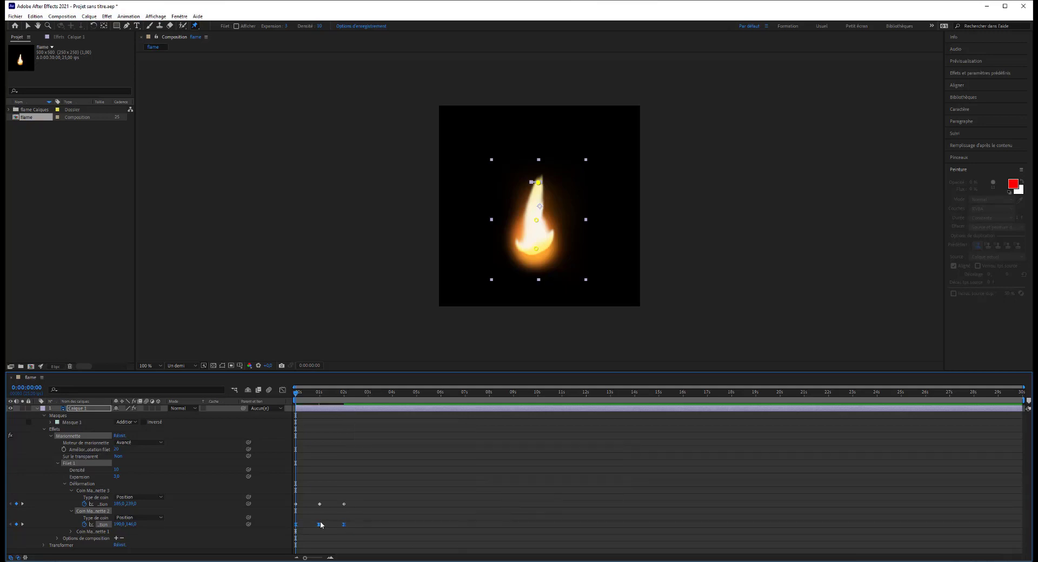
Apply Easy Ease (Lissage de vitesse) to all three position keyframes of the middle pin, Coin Marionnette 3
mouse_move(297, 395)
mouse_down()
mouse_move(341, 392)
mouse_move(294, 391)
mouse_up()
drag(361, 500, 290, 511)
right_click(319, 504)
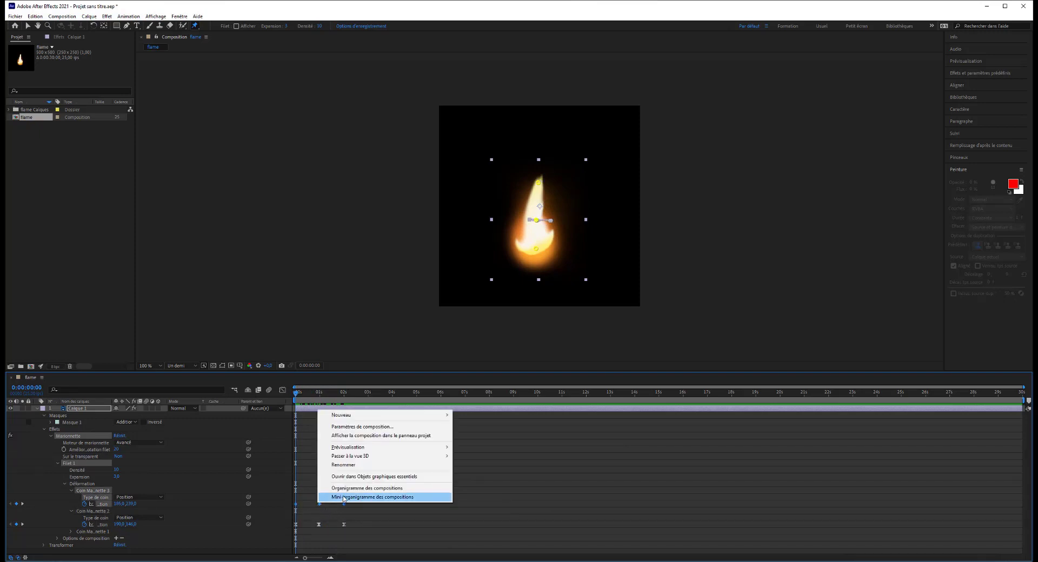
right_click(319, 504)
mouse_move(345, 499)
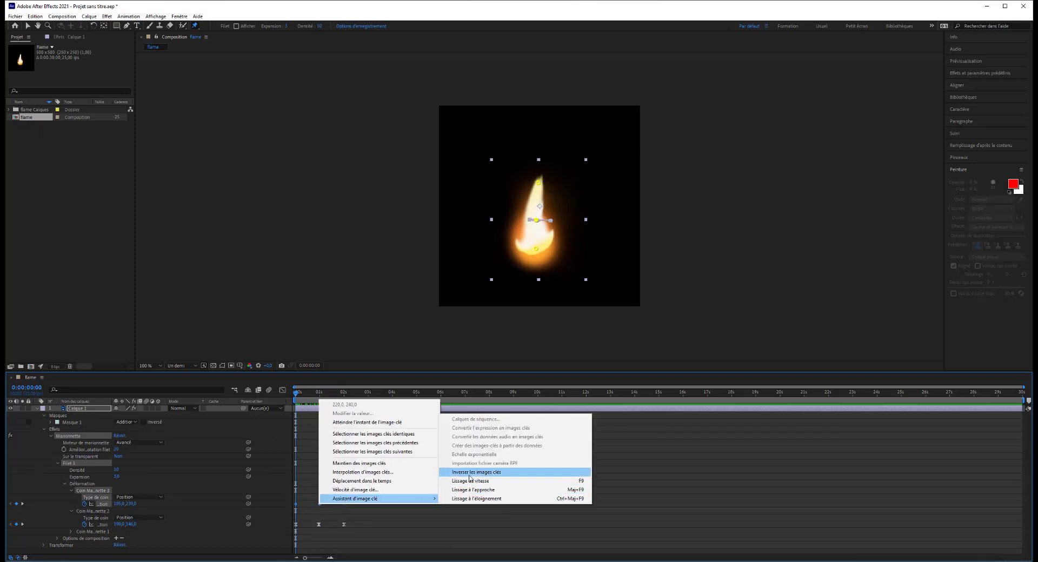
click(469, 474)
Reshape the tip pin's speed curves in the graph editor to peak early and slow gradually into each keyframe, and preview the motion
drag(380, 515, 286, 535)
click(283, 390)
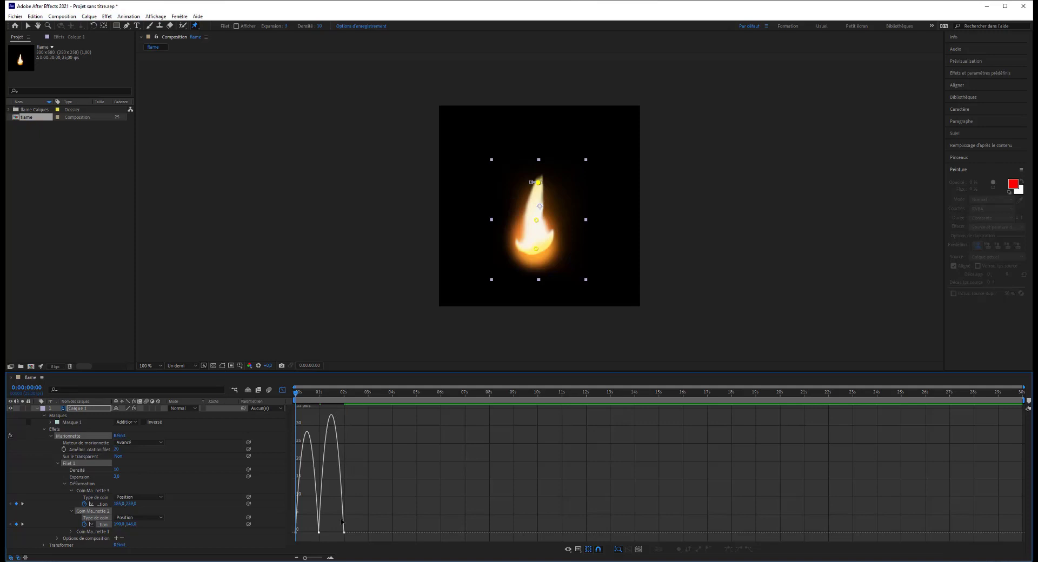
click(318, 533)
mouse_move(315, 533)
mouse_down()
mouse_move(355, 531)
mouse_move(322, 533)
mouse_up()
key(space)
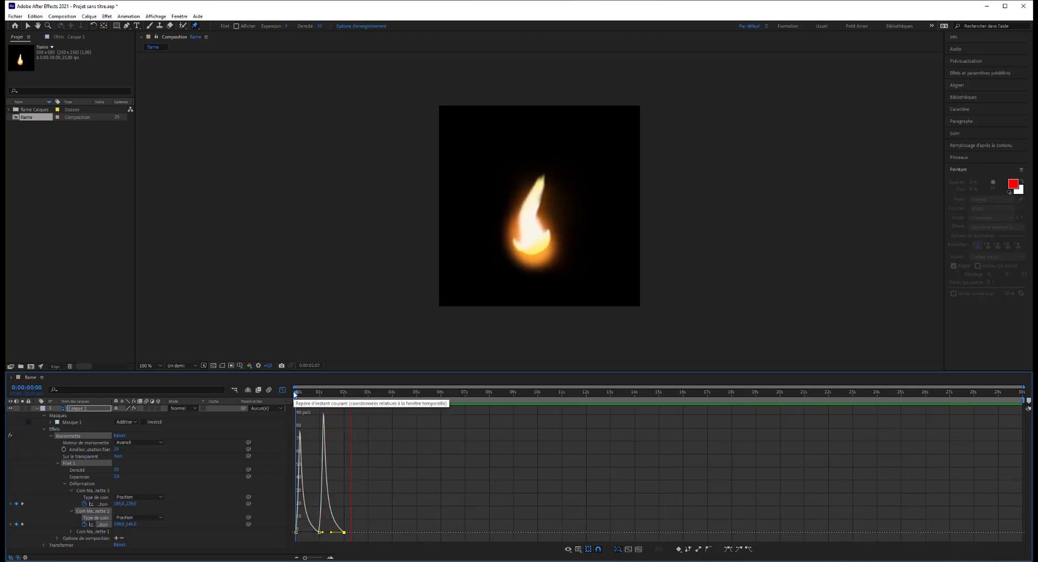
key(space)
key(space)
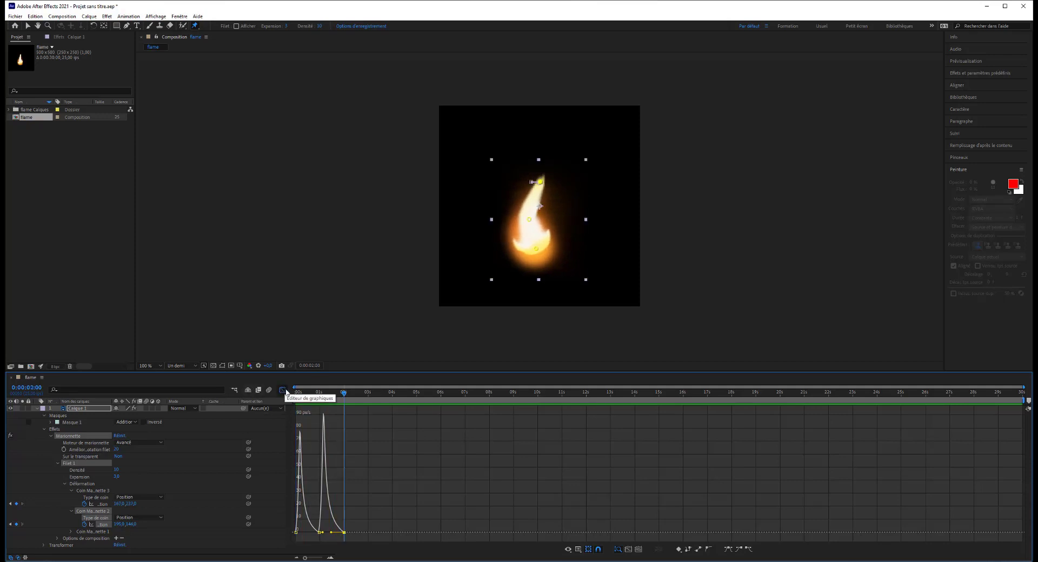
Reshape the middle pin's speed curves in the graph editor so each peaks early and slows gradually into the next keyframe
click(283, 390)
drag(355, 501, 290, 512)
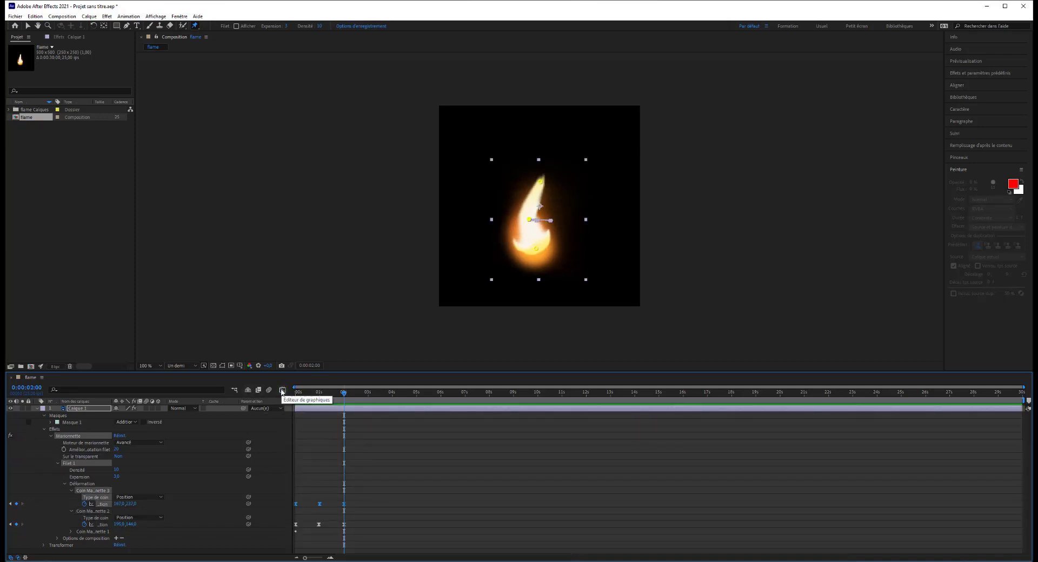
click(283, 389)
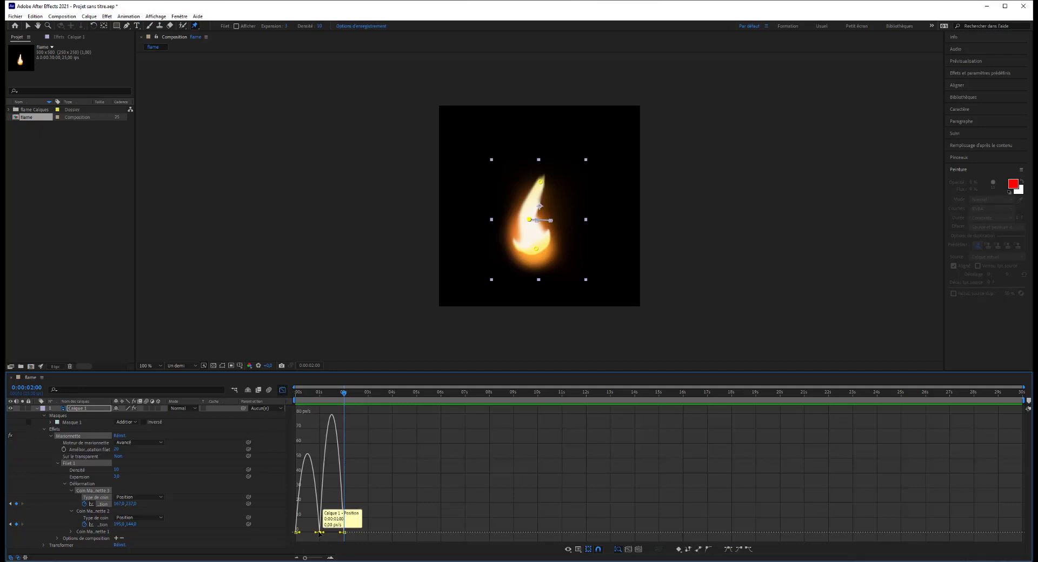
drag(320, 534, 296, 536)
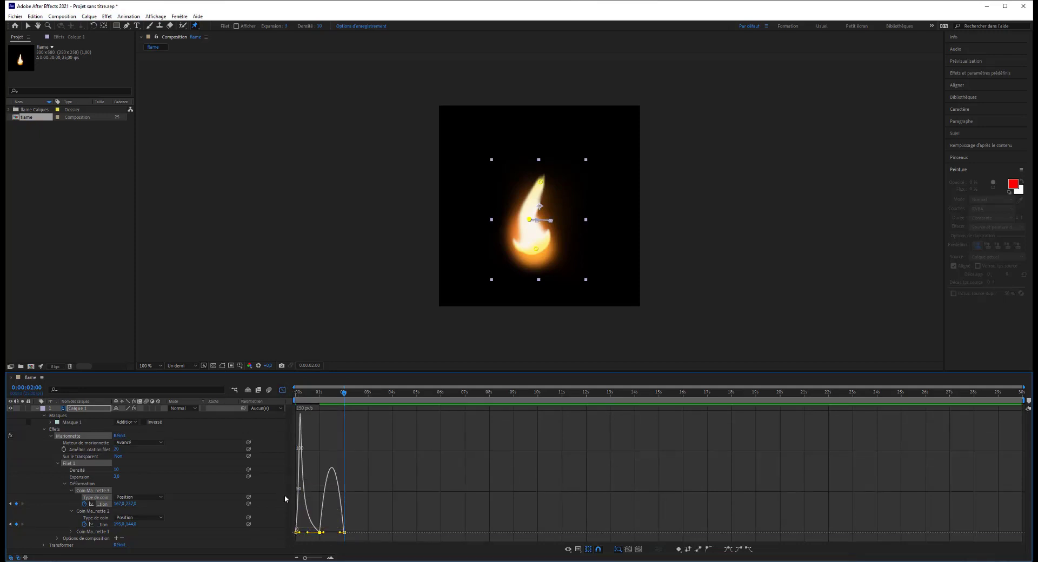
drag(340, 533, 316, 536)
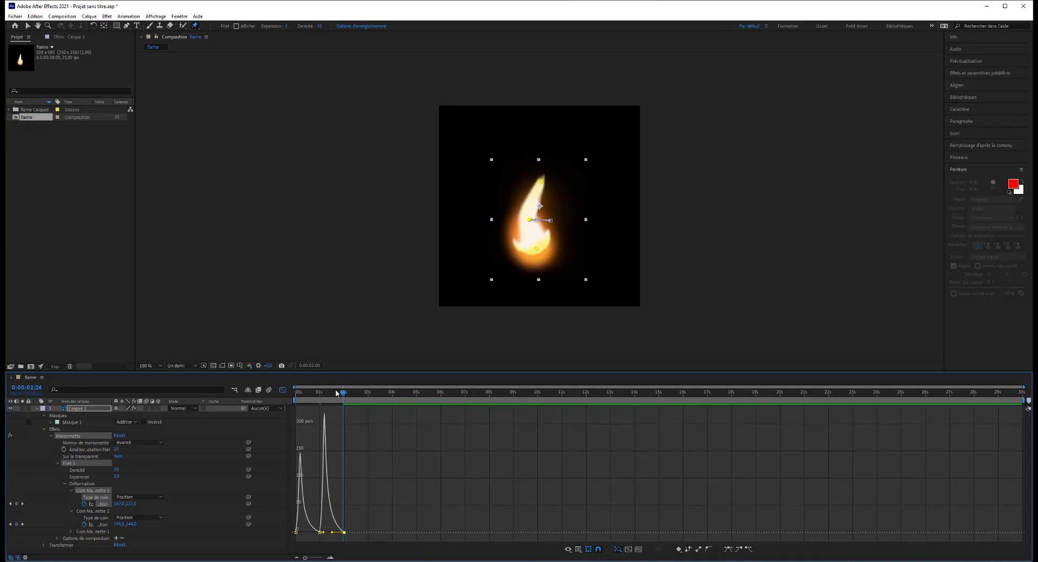
Preview the eased flame motion from the start and switch from the graph editor back to the layer timeline
key(Home)
key(space)
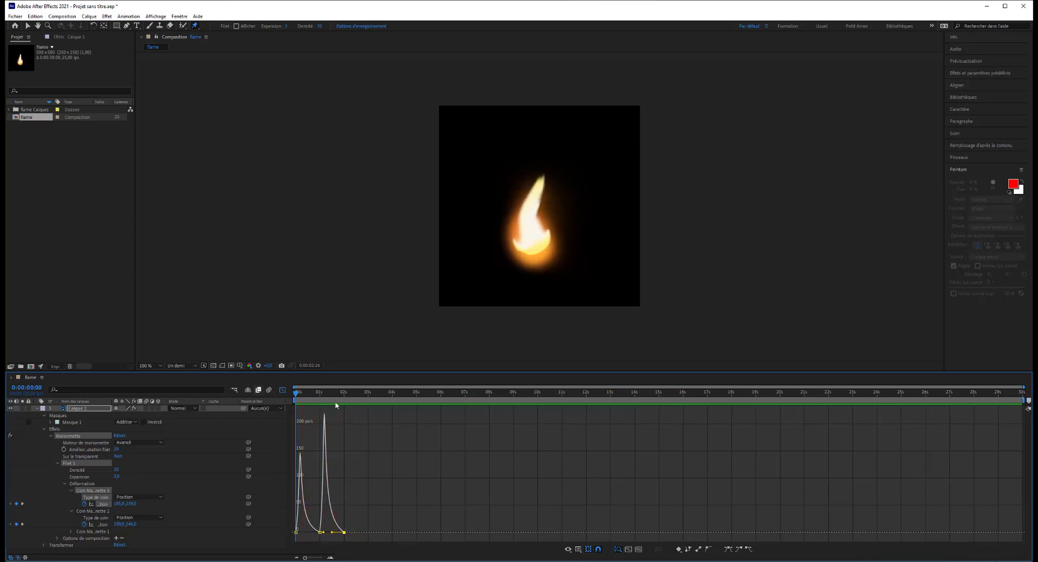
key(space)
key(space)
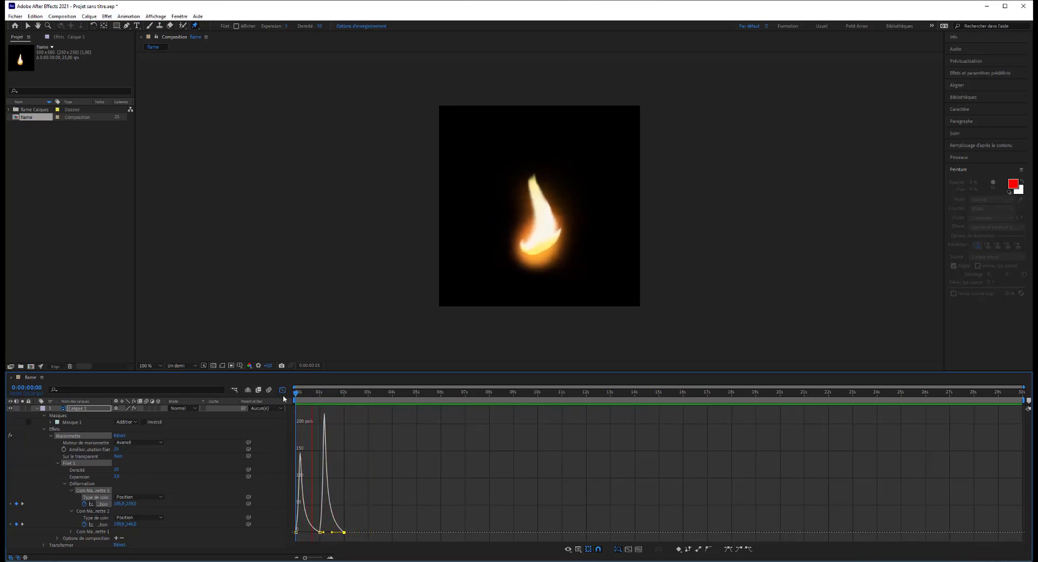
key(space)
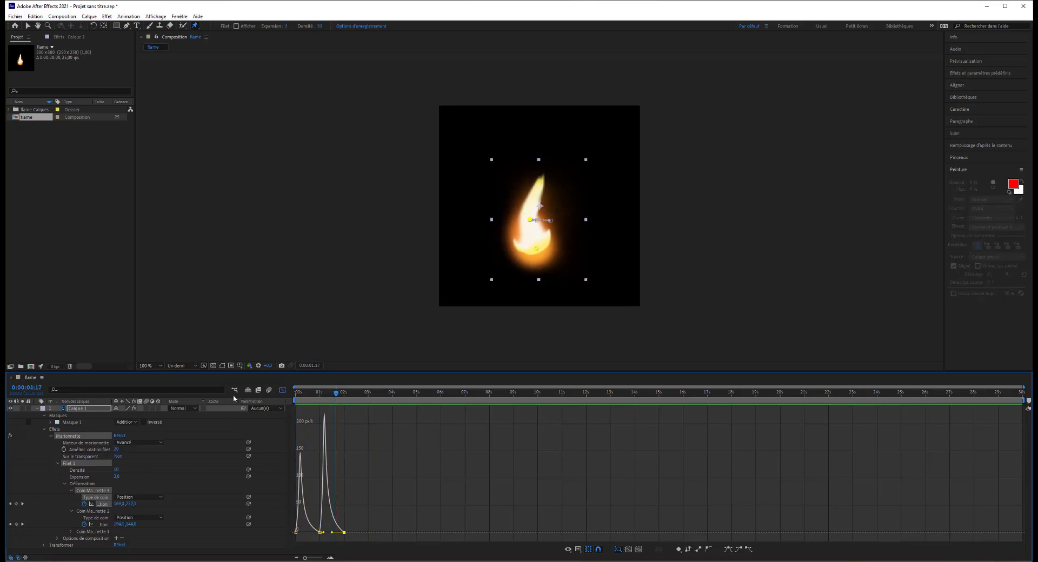
click(282, 390)
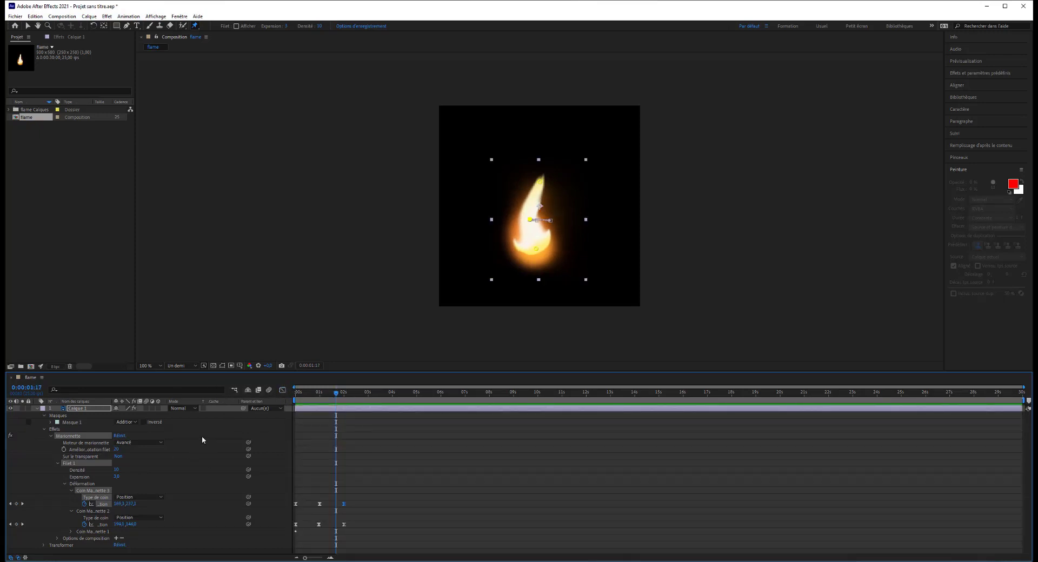
key(Home)
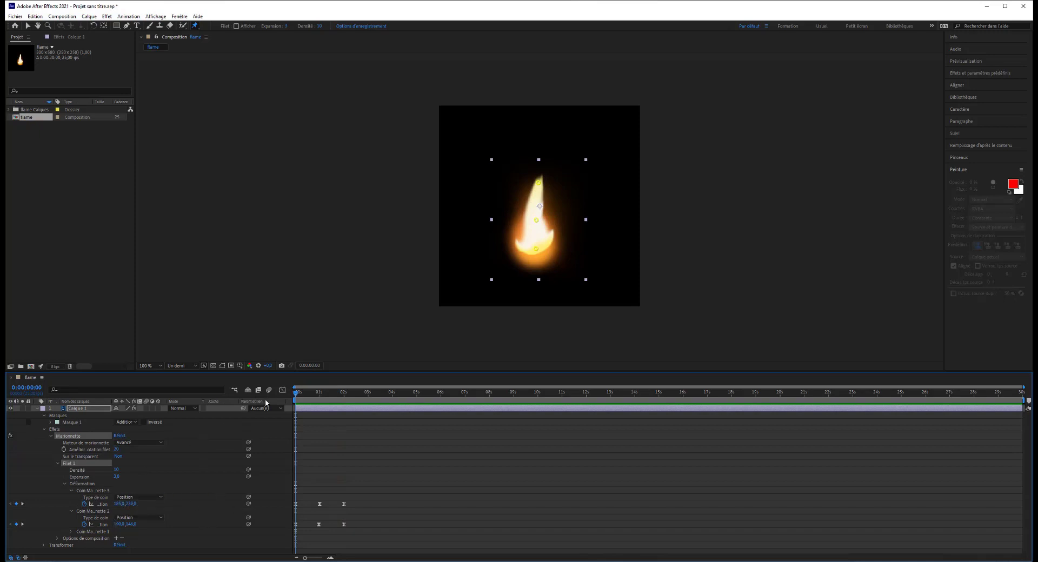
key(space)
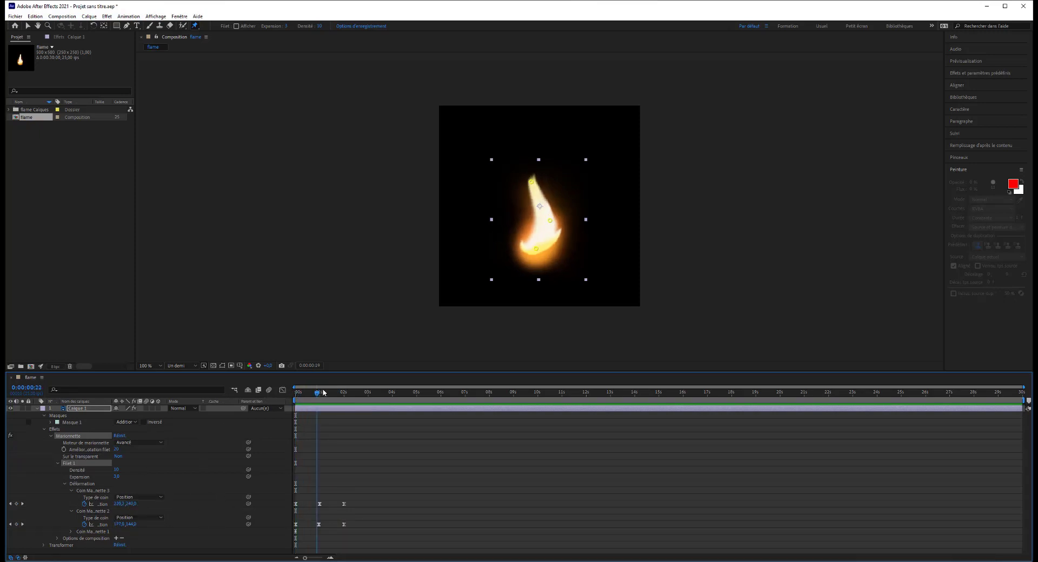
key(space)
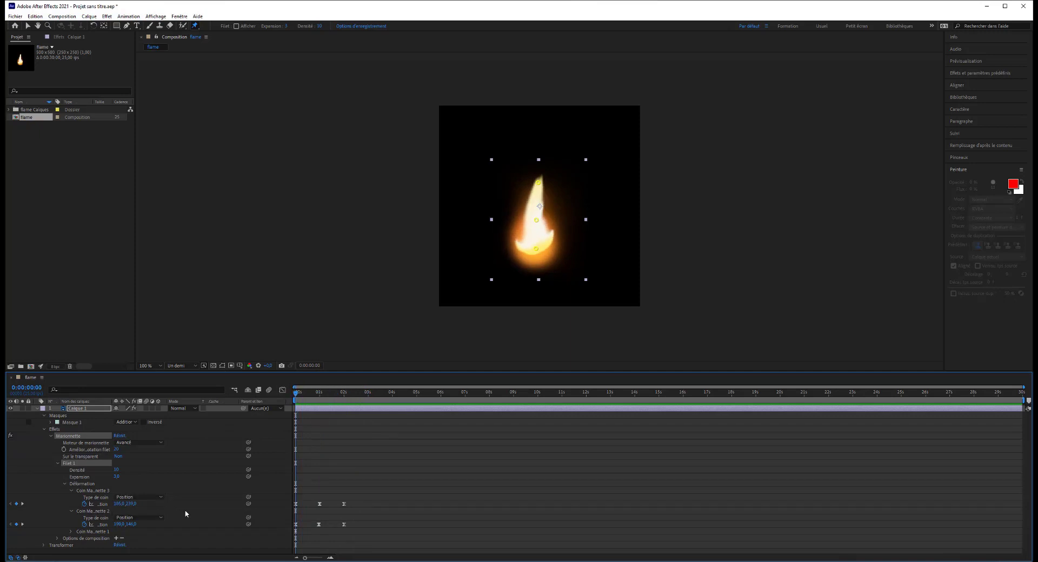
Add an expression with loopOut() on a second line to the middle pin's position and copy the loopOut() text
click(249, 505)
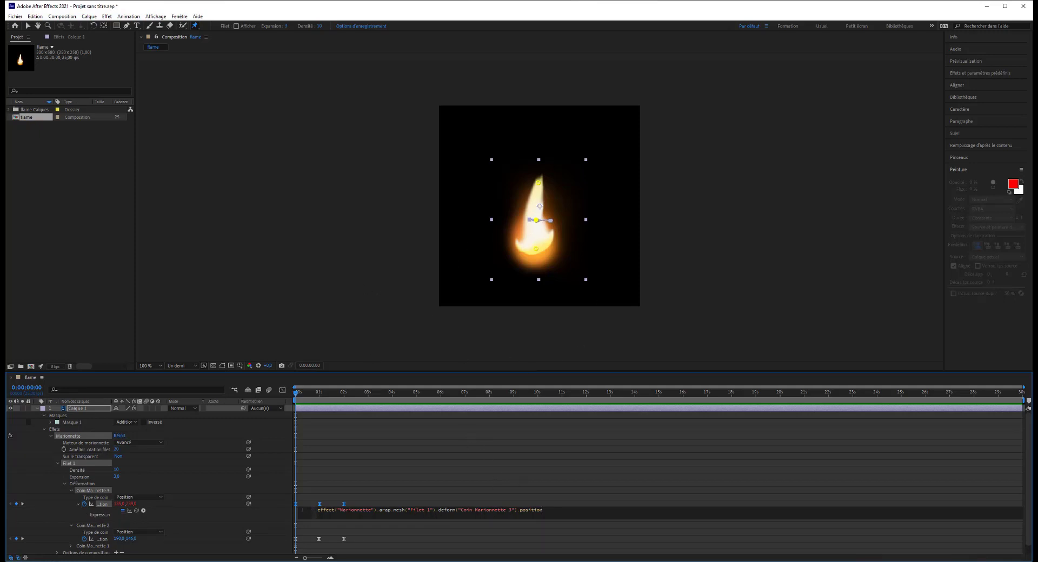
text(loo)
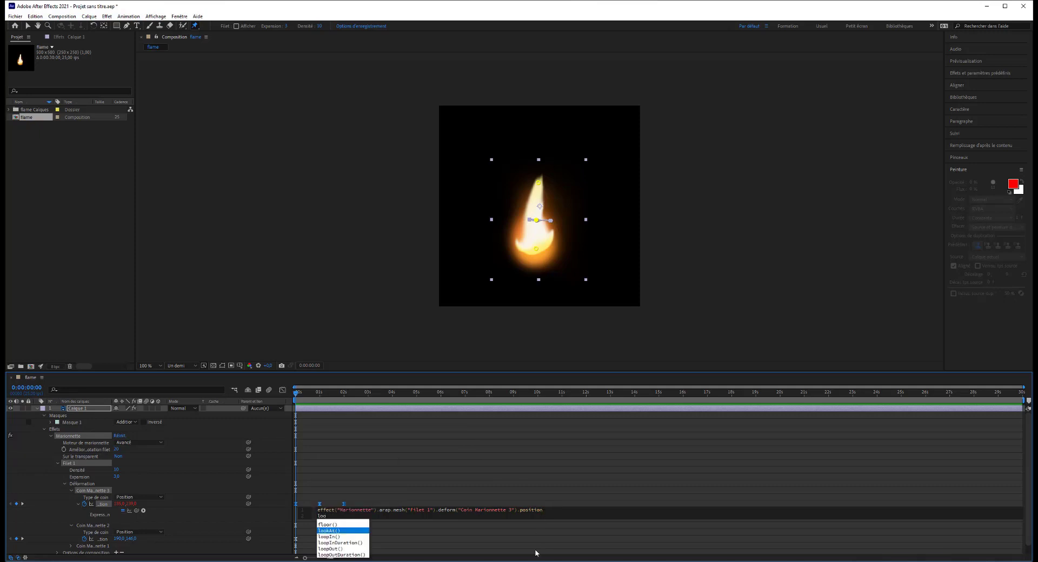
click(328, 549)
drag(350, 517, 285, 517)
key(ctrl+c)
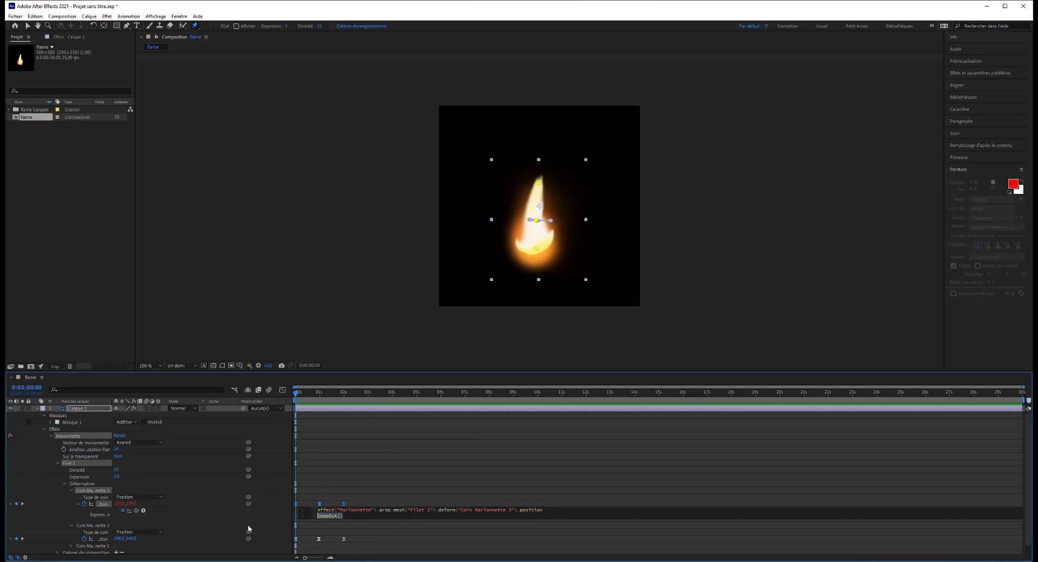
Add an expression to the tip pin's position and paste loopOut() on a second line below the default code
click(246, 543)
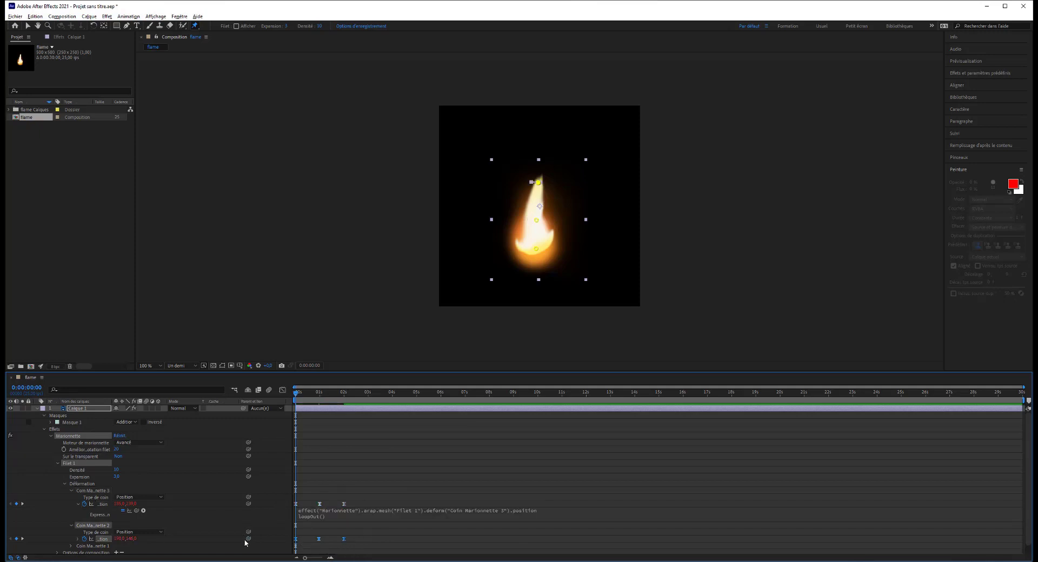
alt+click(84, 539)
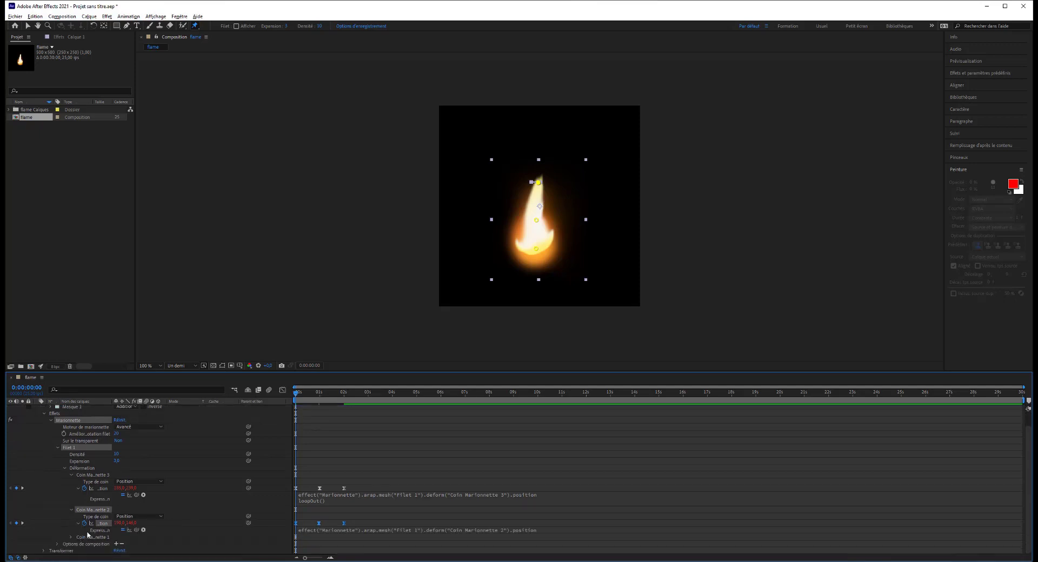
click(562, 530)
key(Return)
key(ctrl+v)
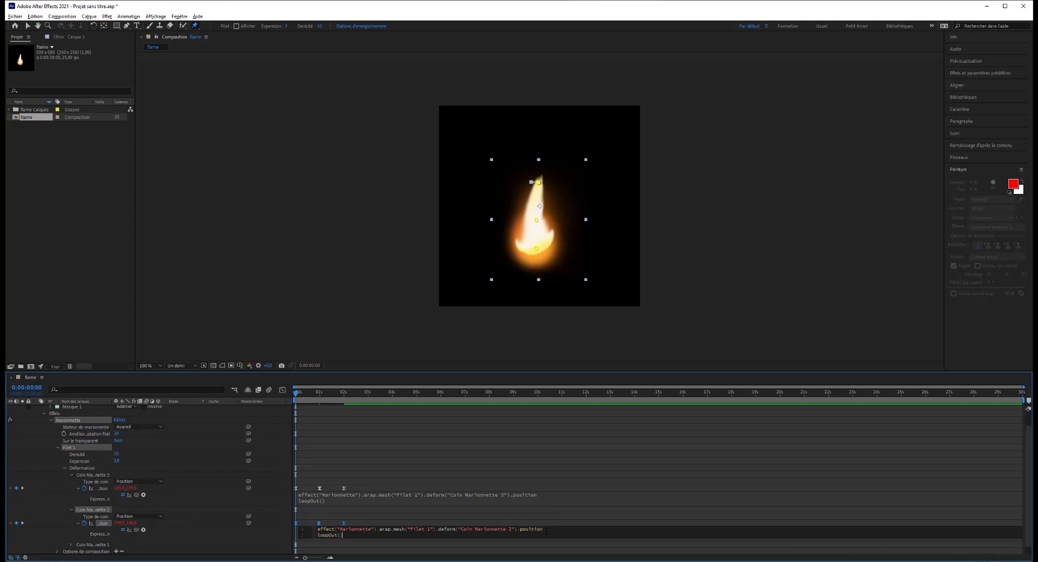
click(317, 414)
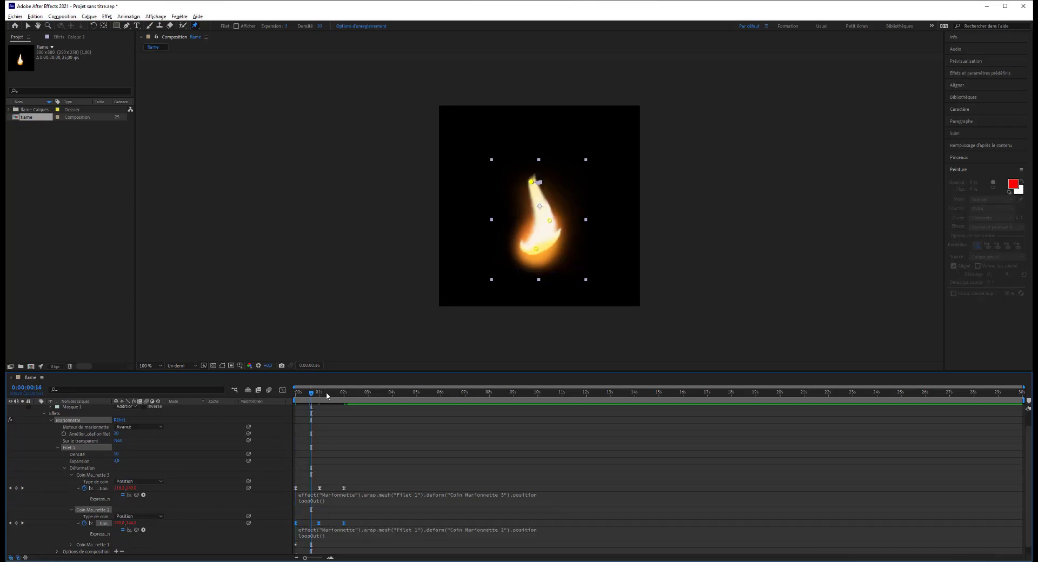
Preview the looping flame animation from the beginning and return to the start of the timeline
drag(280, 399, 242, 394)
key(space)
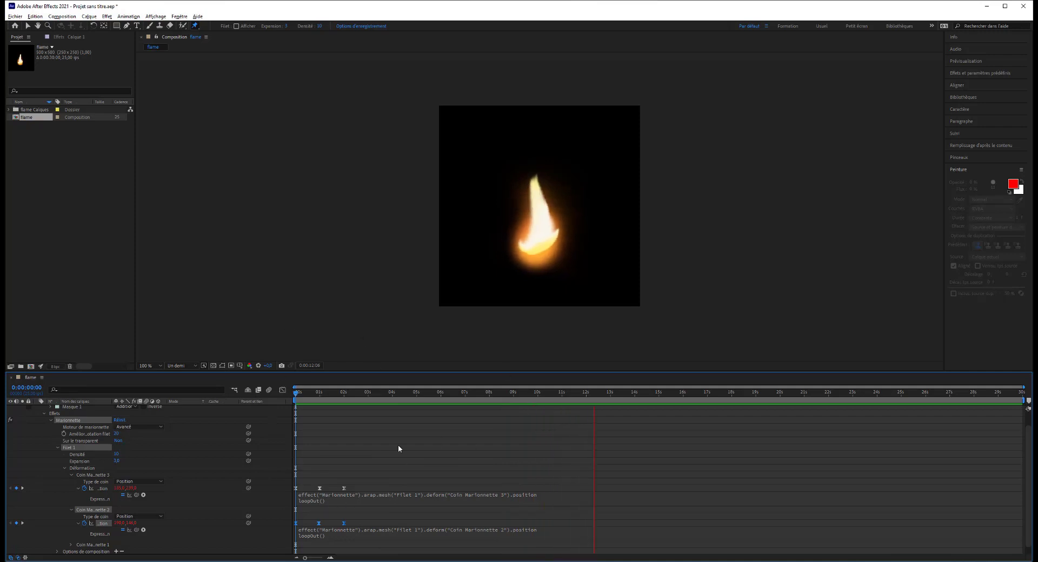
key(space)
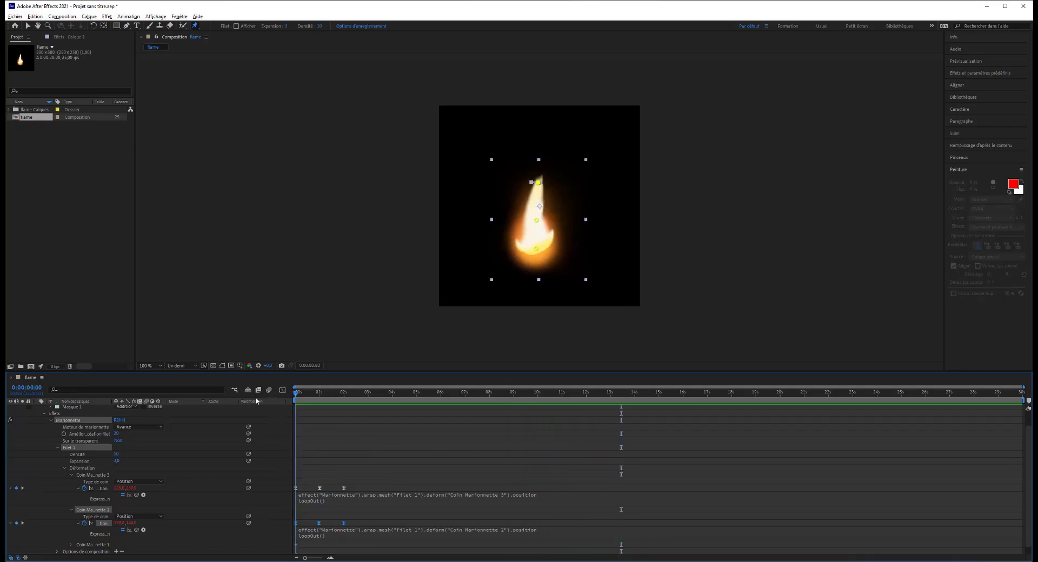
key(Home)
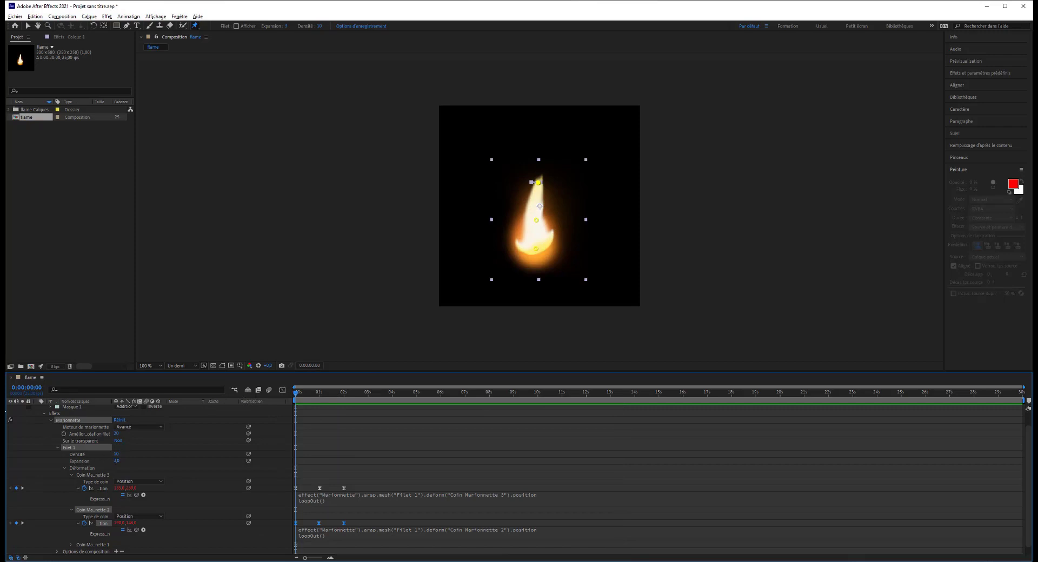